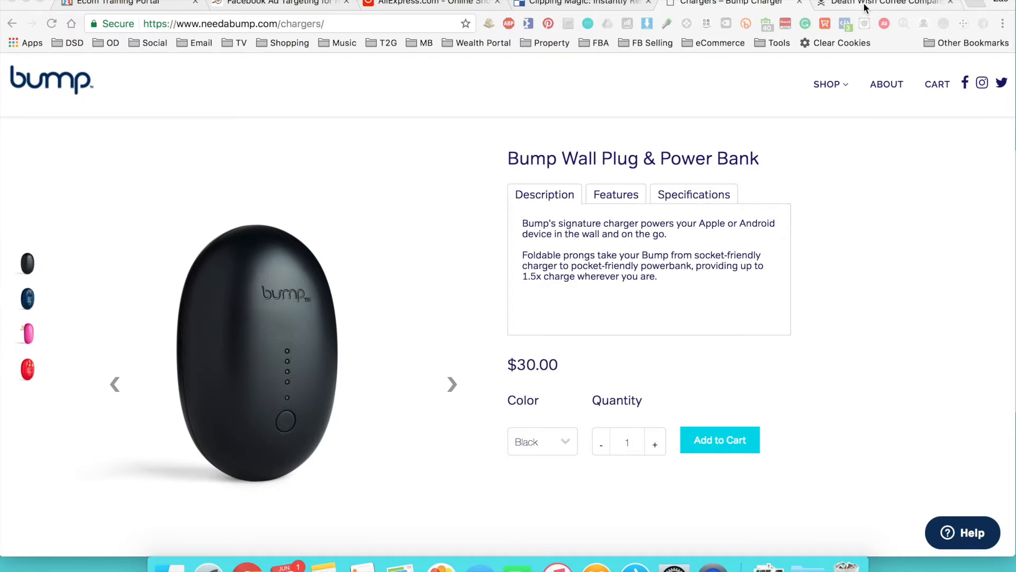
- Switch to the Death Wish Coffee homepage and examine how the coffee bag's cut-out image overlaps the dark banner and white section
click(847, 5)
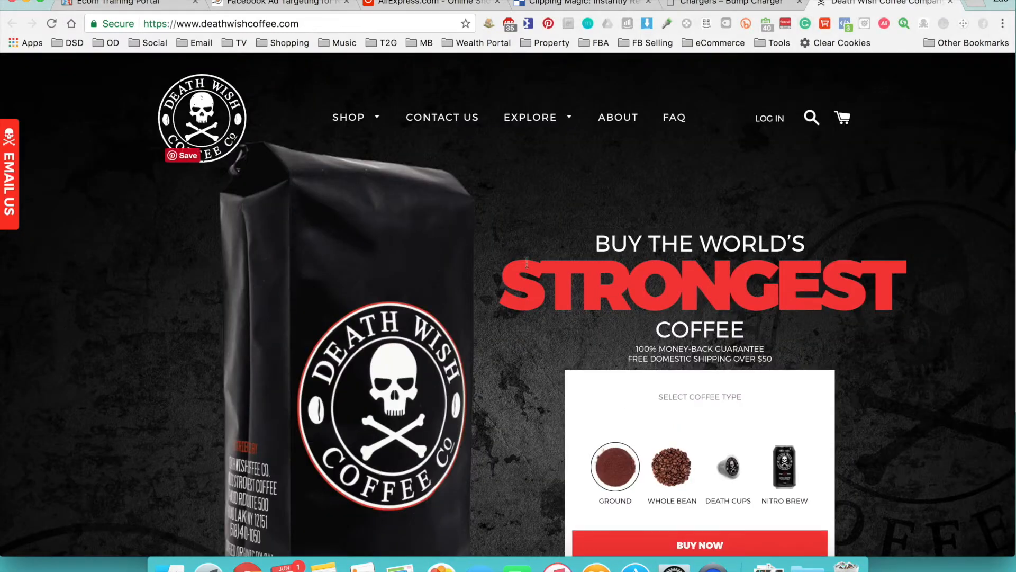
scroll(537, 262, down, 3)
scroll(540, 261, up, 3)
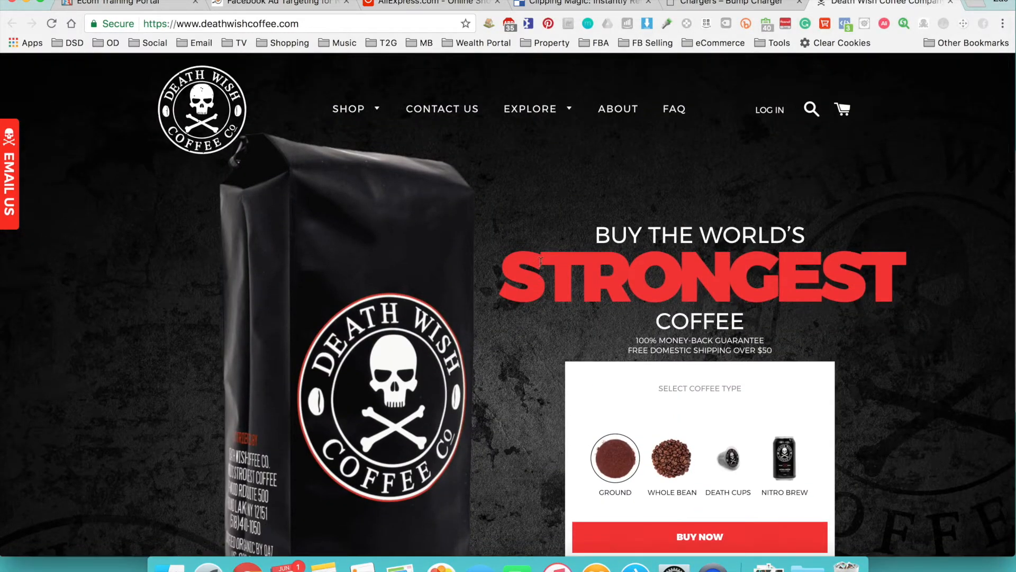
scroll(492, 265, down, 10)
scroll(466, 268, up, 10)
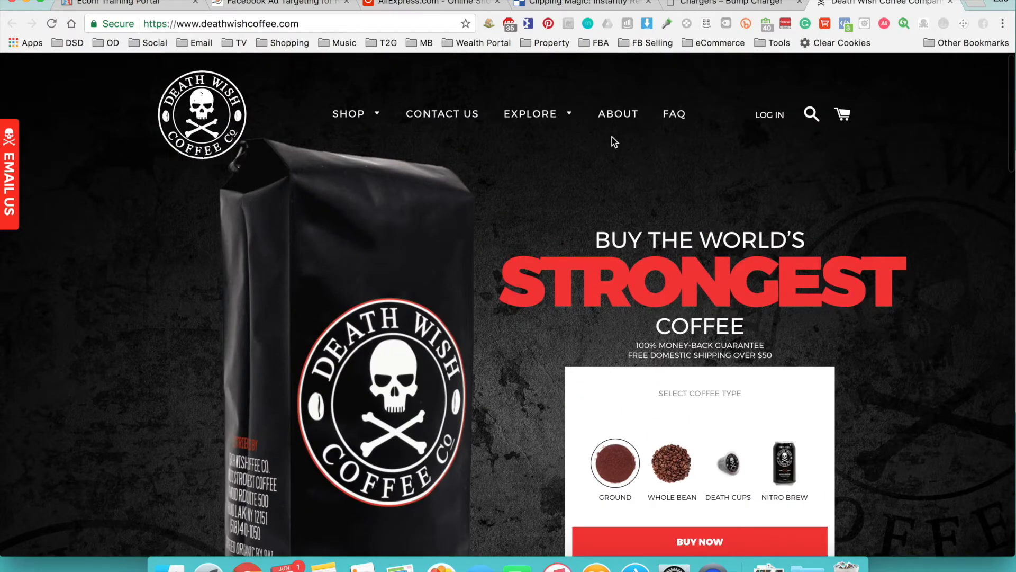
scroll(711, 169, down, 3)
scroll(711, 169, up, 3)
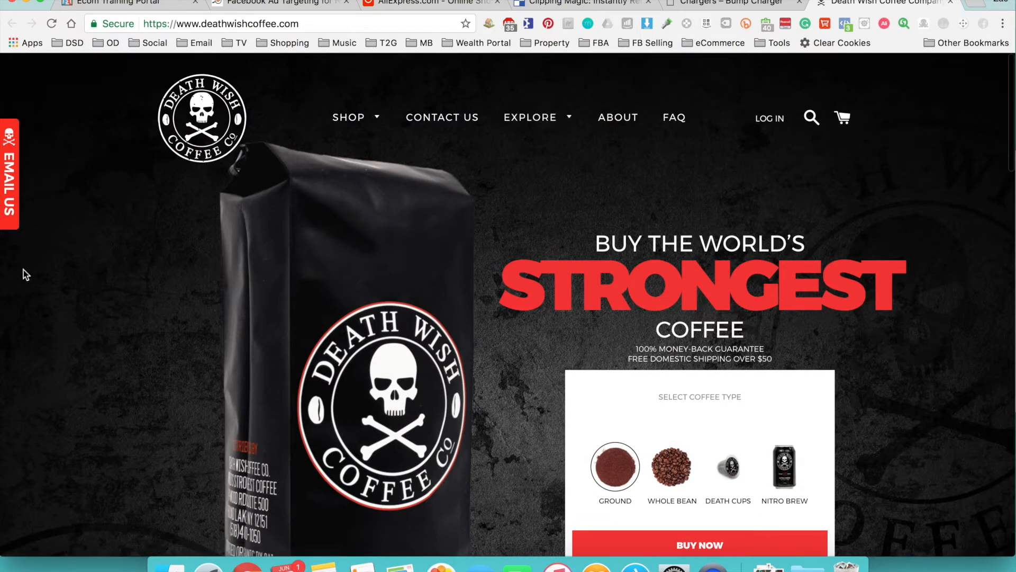
scroll(567, 224, down, 2)
scroll(512, 335, down, 2)
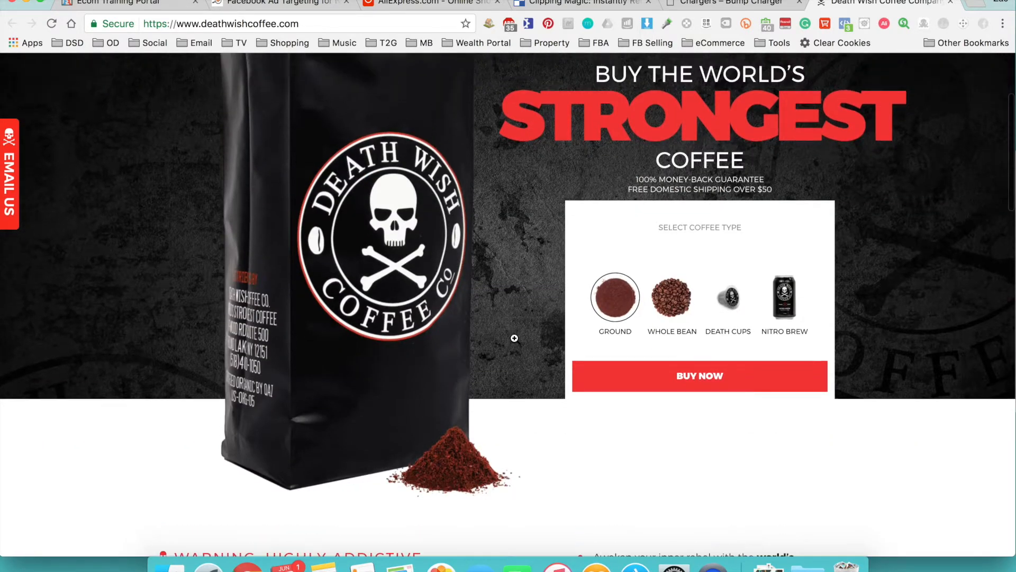
scroll(472, 195, up, 2)
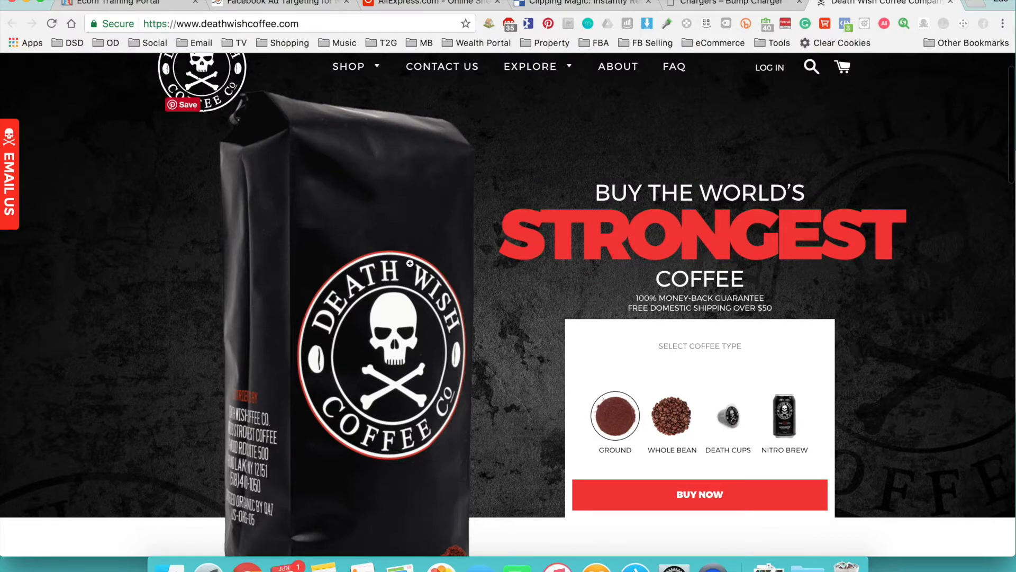
scroll(412, 316, down, 2)
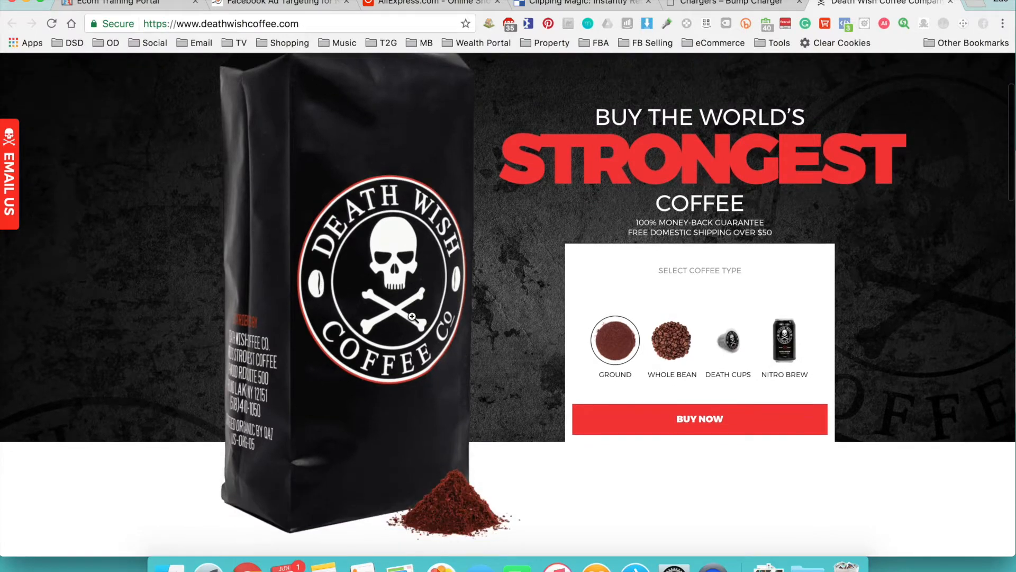
scroll(412, 316, up, 2)
scroll(185, 211, down, 2)
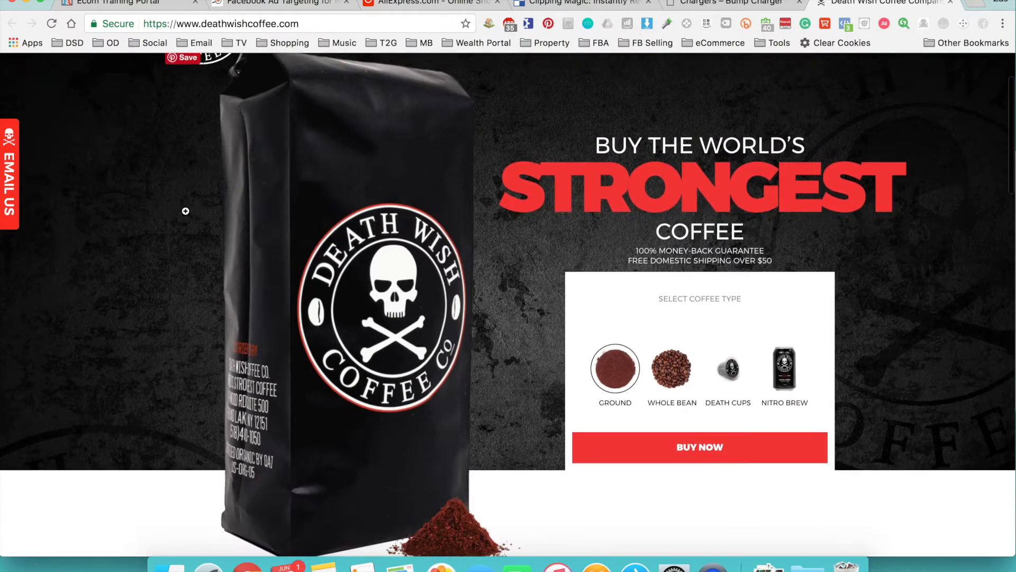
scroll(207, 483, down, 2)
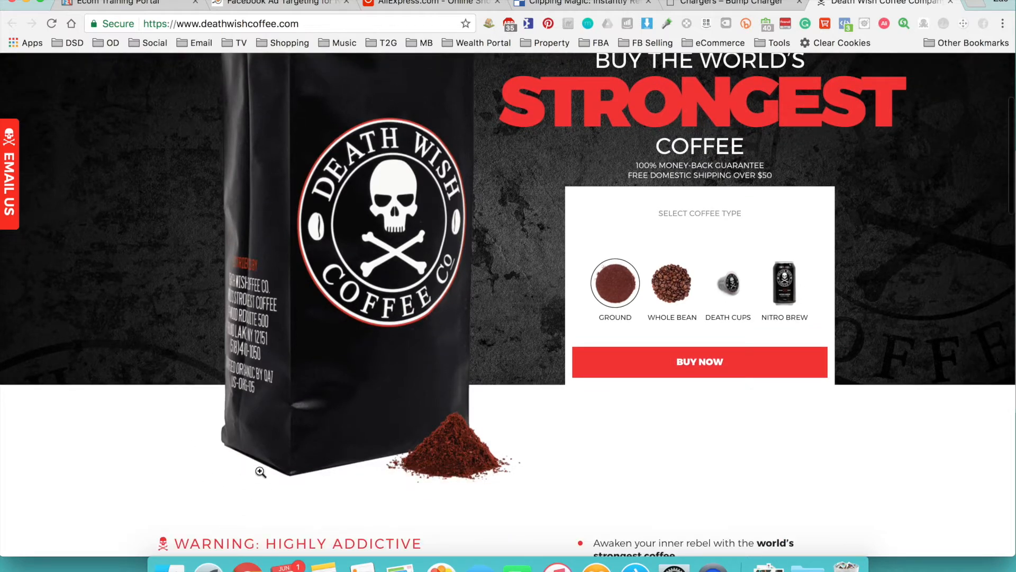
scroll(261, 471, up, 4)
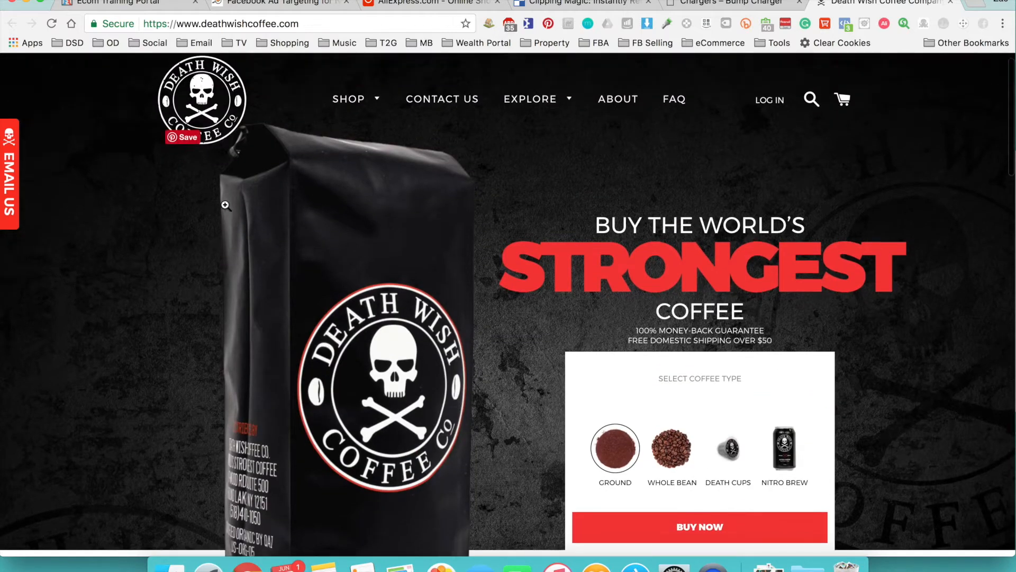
scroll(281, 223, down, 3)
scroll(337, 244, up, 2)
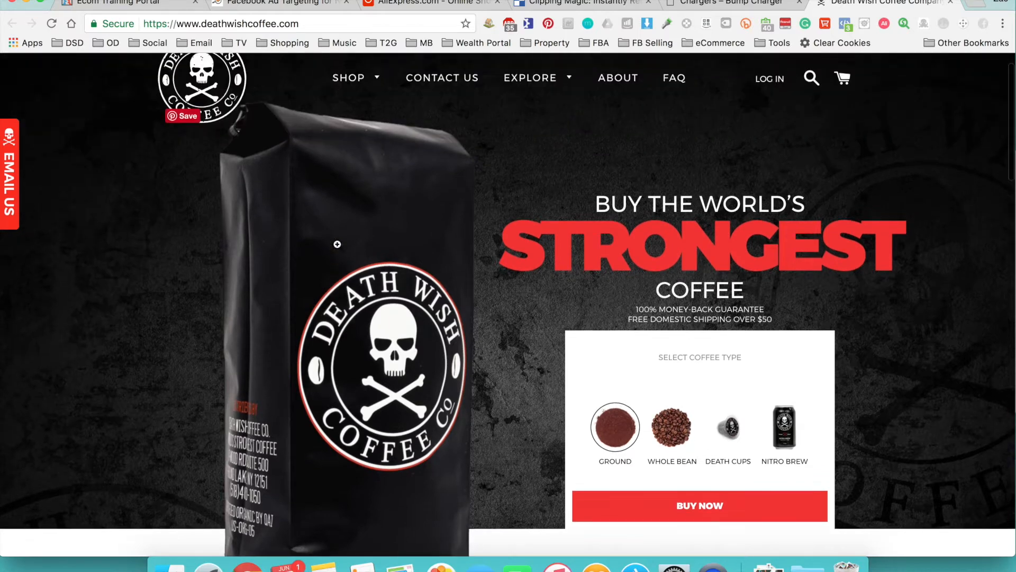
scroll(337, 244, up, 1)
scroll(370, 227, down, 2)
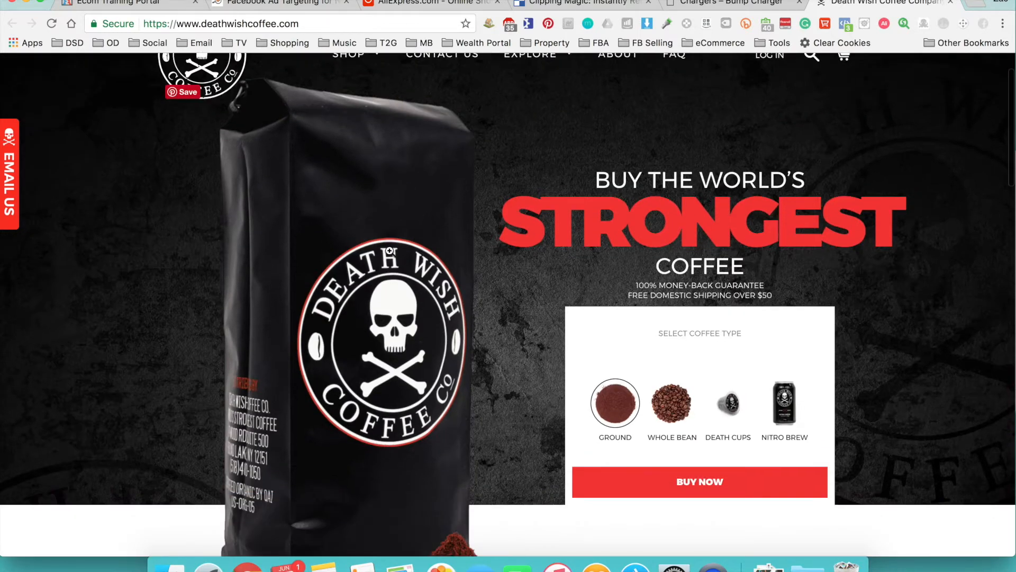
scroll(381, 254, up, 1)
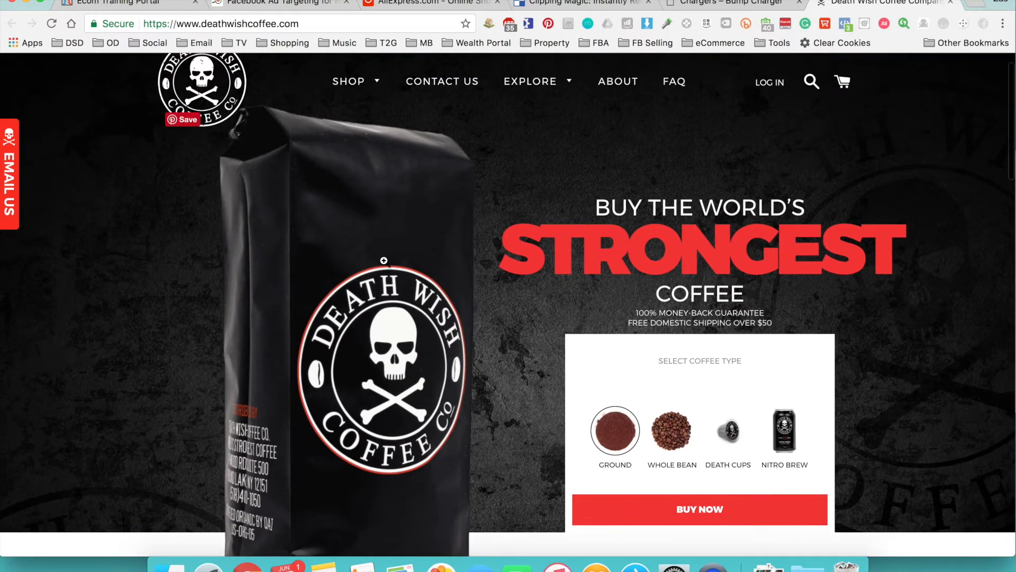
scroll(383, 260, down, 2)
scroll(384, 259, up, 3)
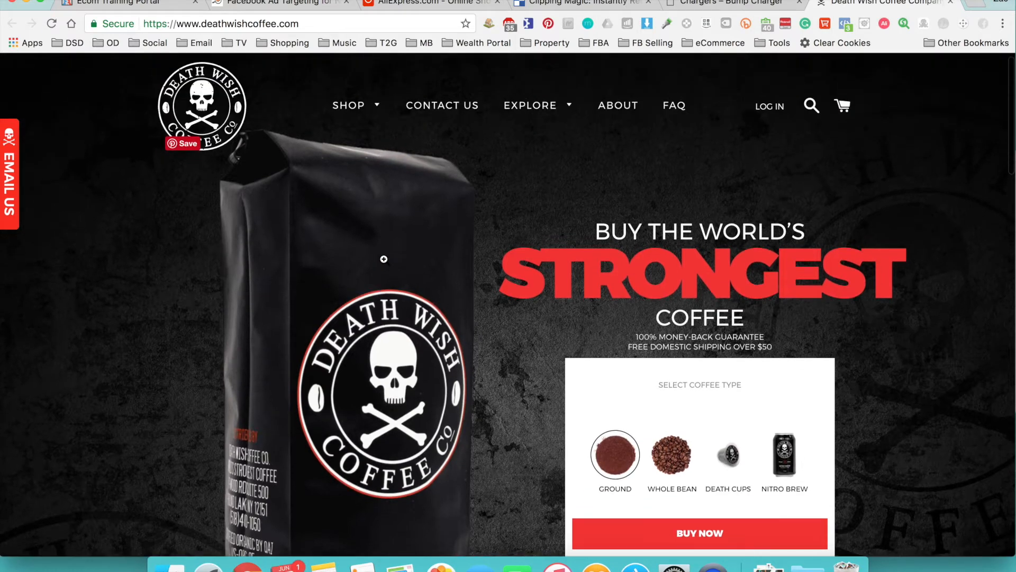
scroll(384, 258, up, 1)
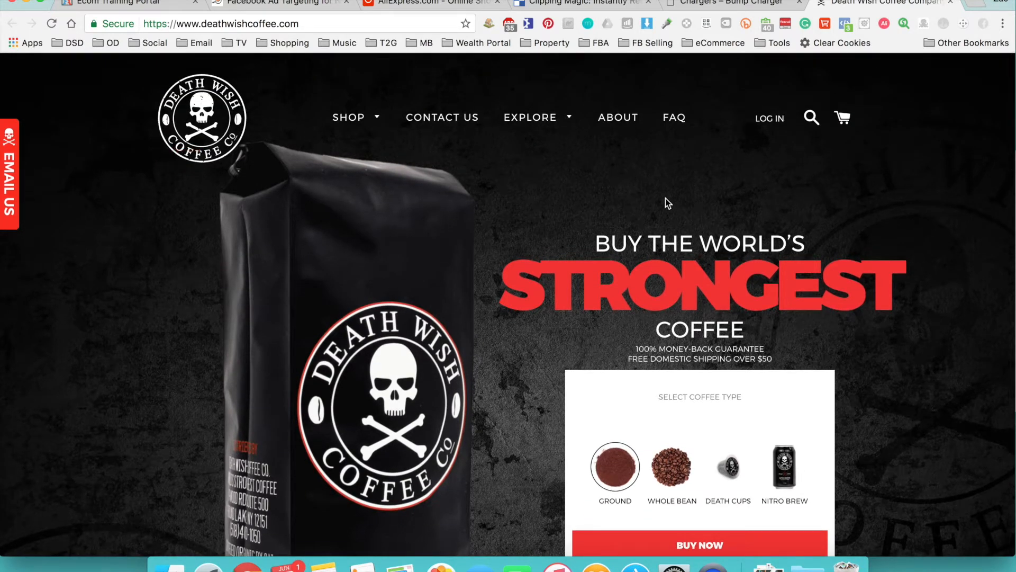
- Return to the Bump Wall Plug & Power Bank page and view the navy blue charger's product image
click(731, 4)
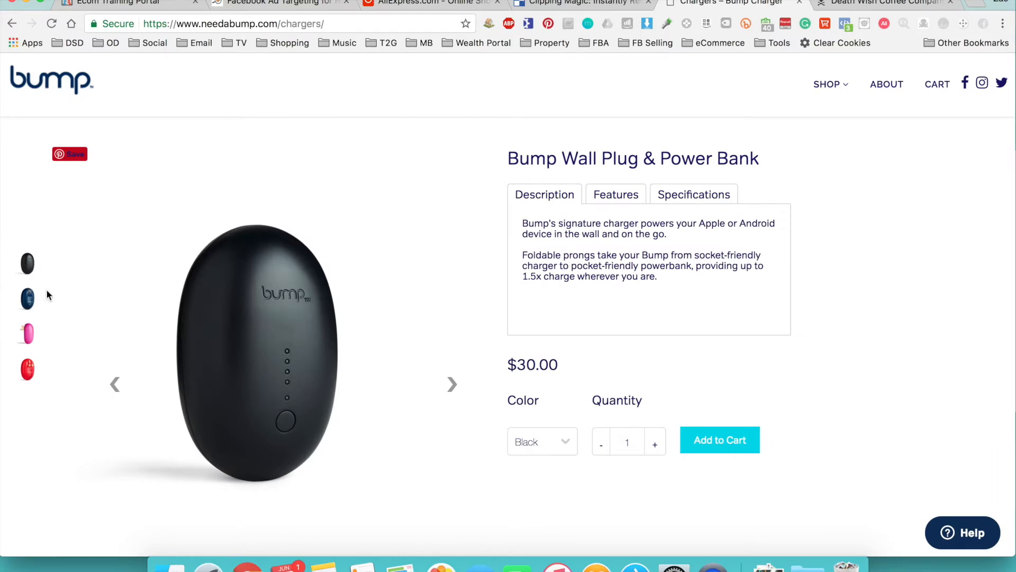
click(29, 300)
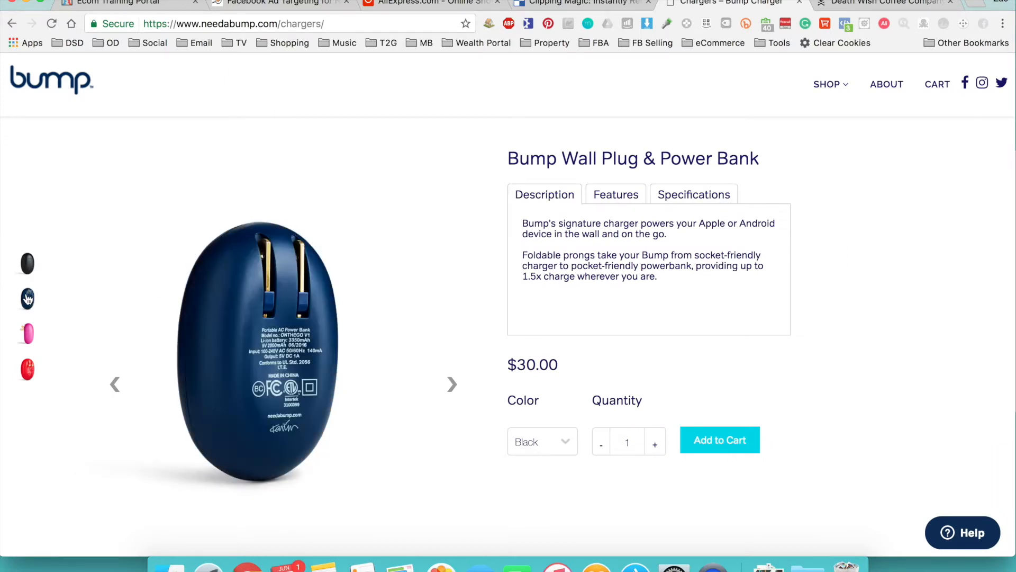
mouse_move(28, 362)
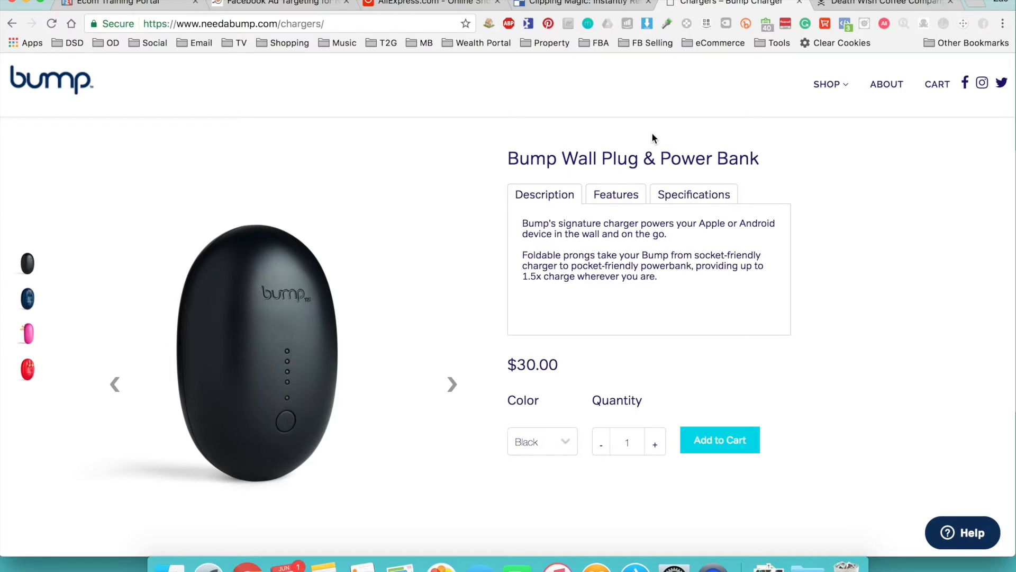
- Switch to the Clipping Magic site and review its homepage overview of background removal, including the Mark, Live Preview and Jazz It Up examples
click(594, 7)
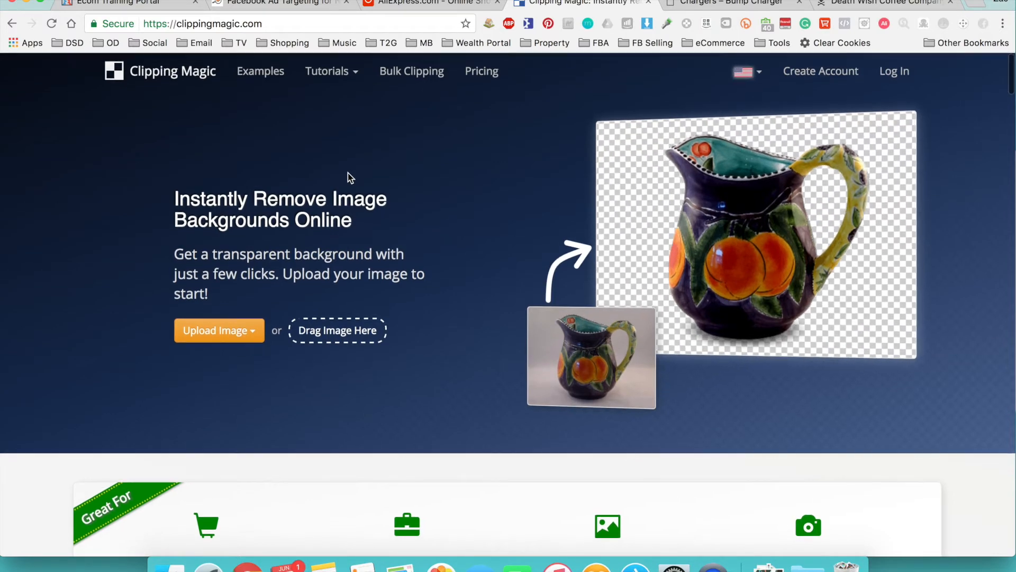
scroll(457, 234, down, 3)
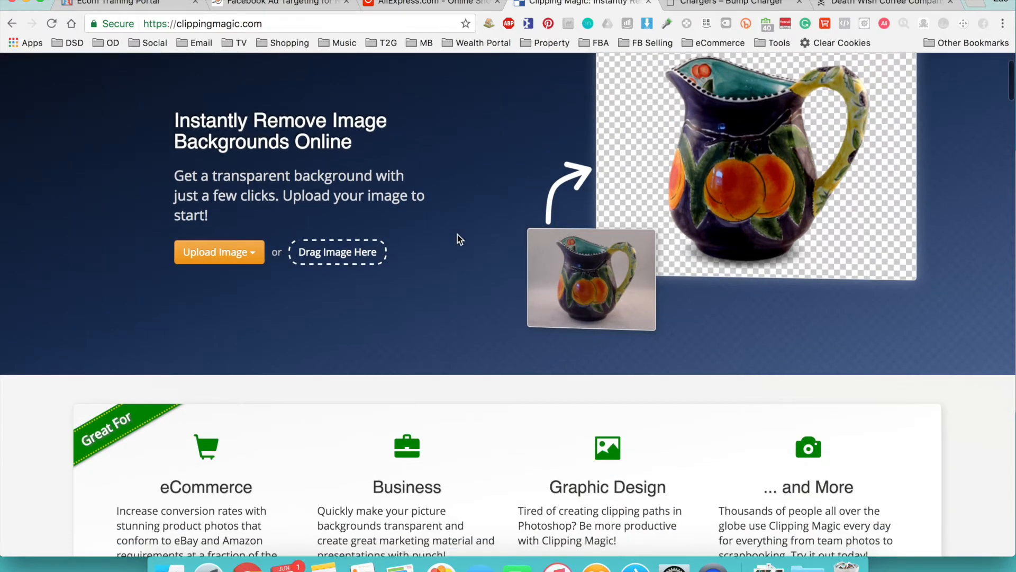
scroll(457, 234, down, 10)
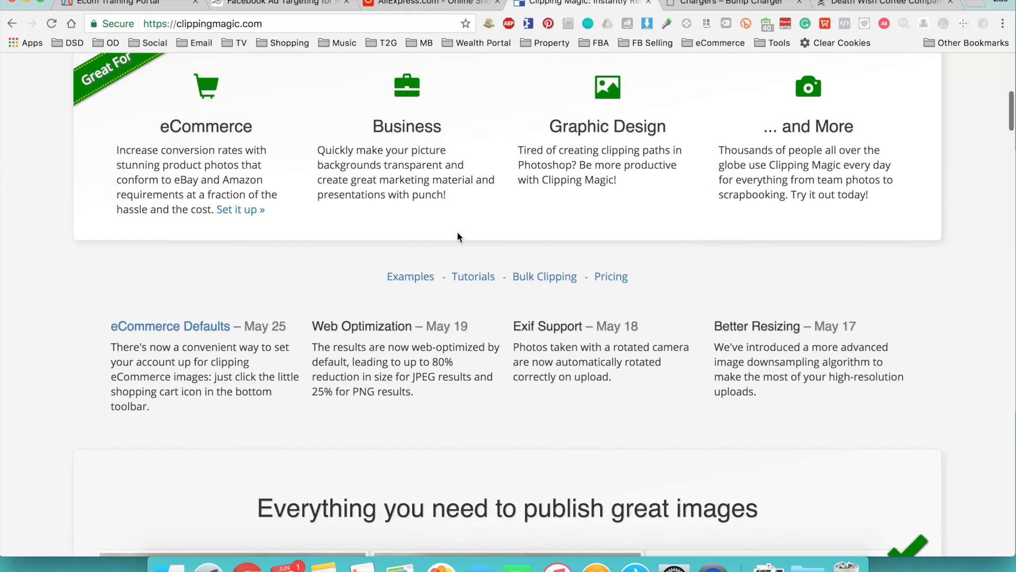
scroll(457, 231, down, 7)
scroll(457, 232, up, 20)
scroll(457, 233, down, 5)
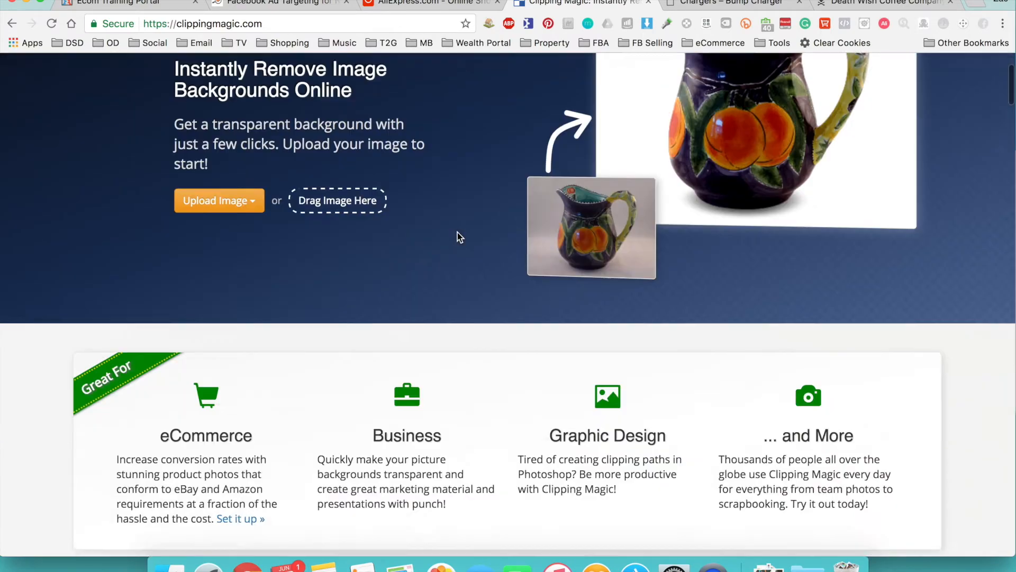
scroll(457, 233, down, 20)
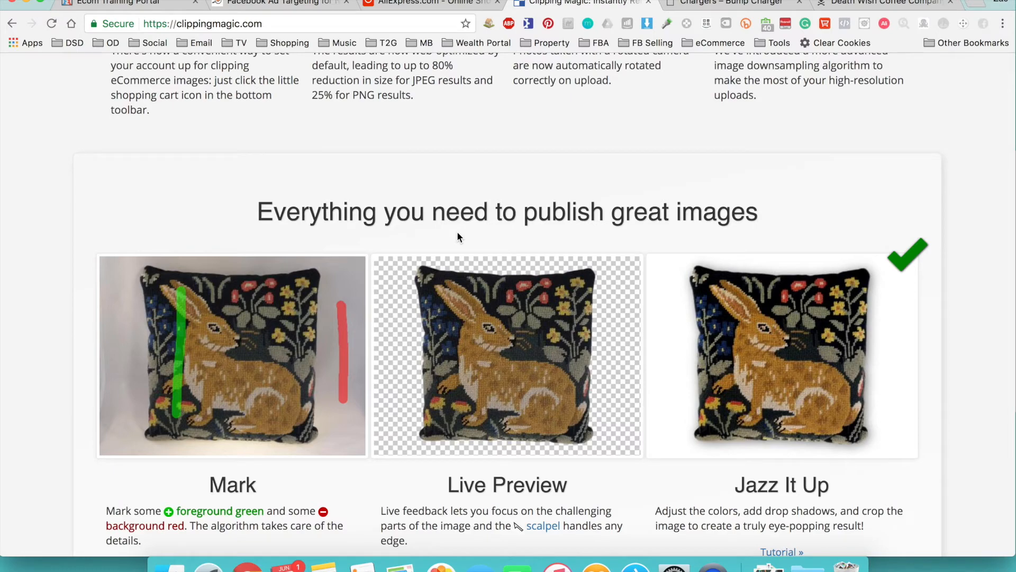
scroll(457, 232, down, 2)
scroll(458, 233, up, 20)
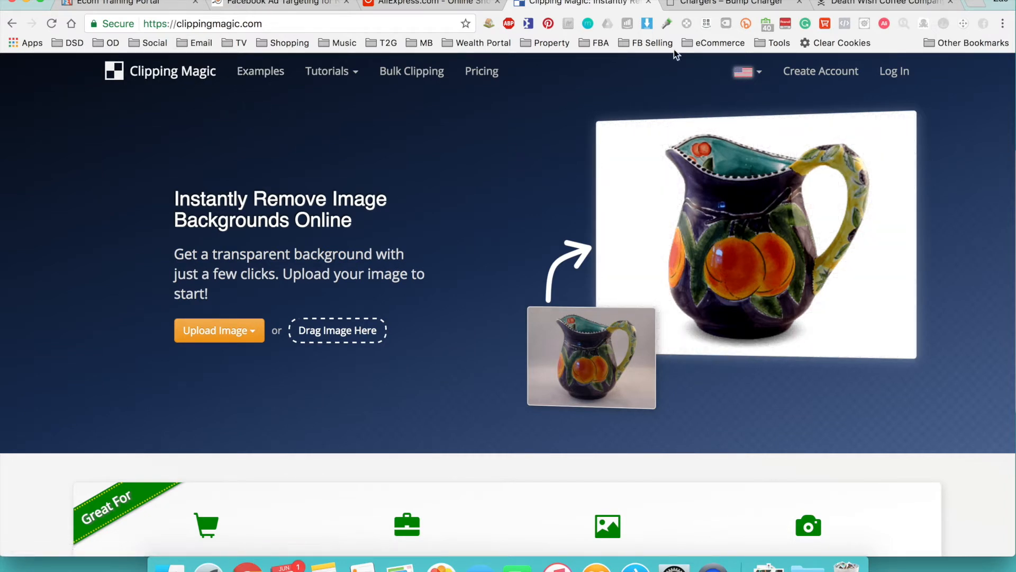
- Revisit the Bump charger page and the Death Wish Coffee homepage to compare their product images
click(721, 6)
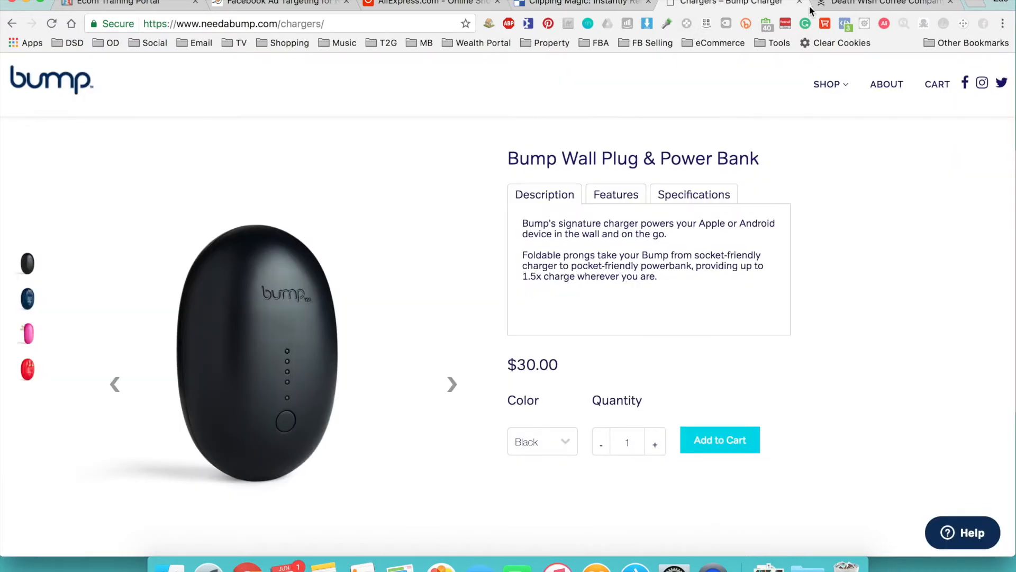
click(828, 7)
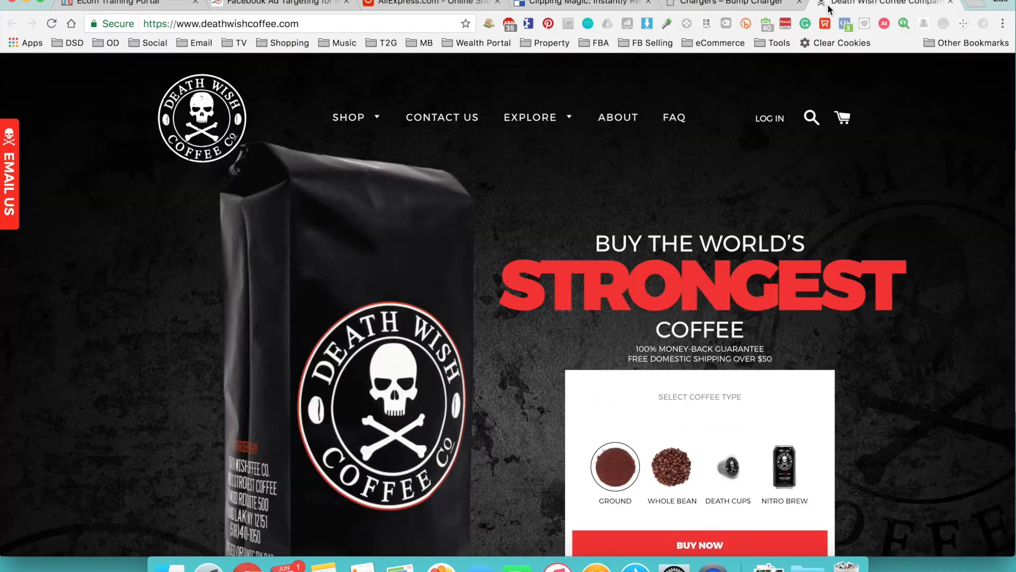
- Switch to AliExpress and open the Accessories category within Women's Clothing & Accessories
click(449, 6)
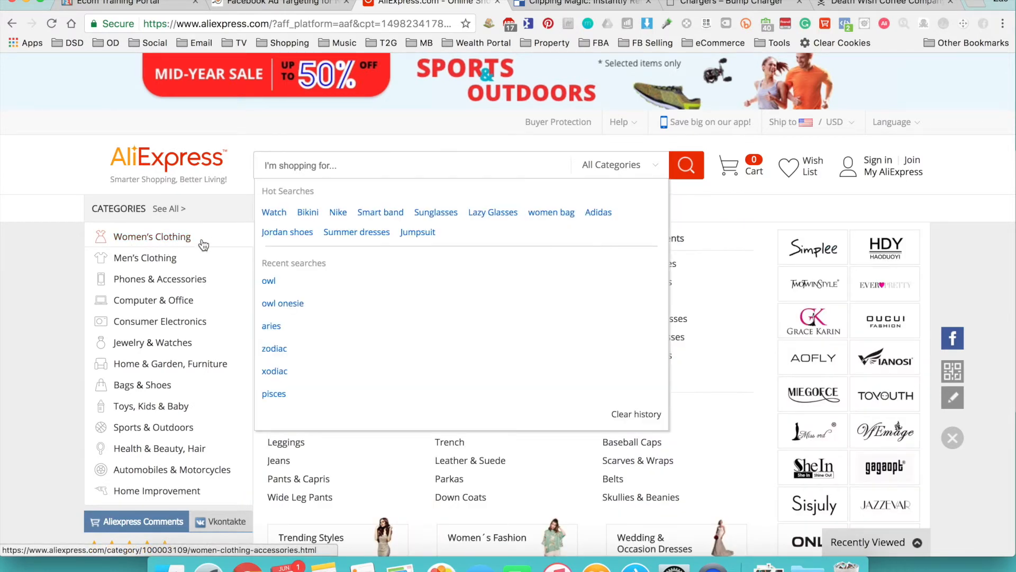
mouse_move(164, 243)
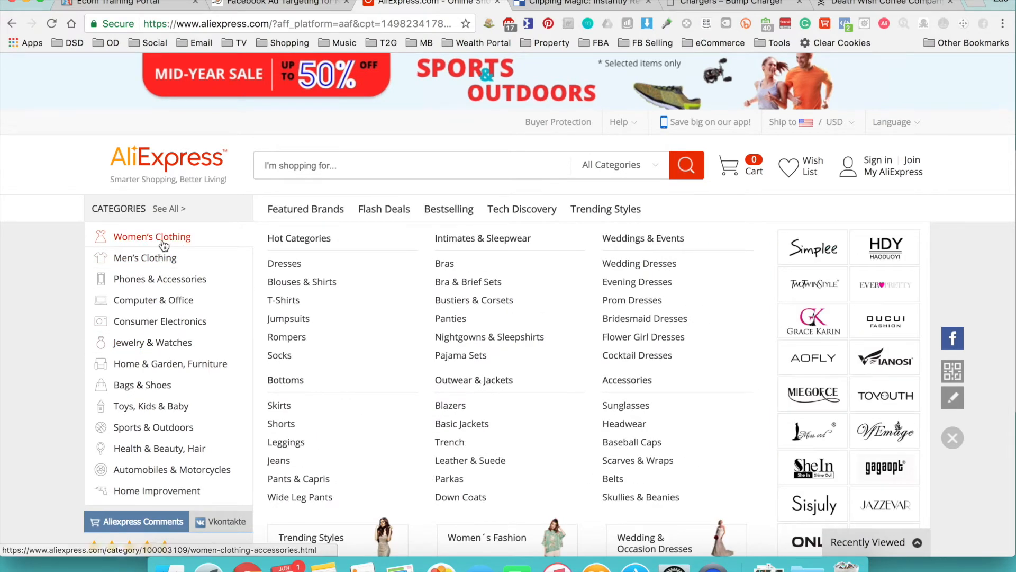
click(167, 238)
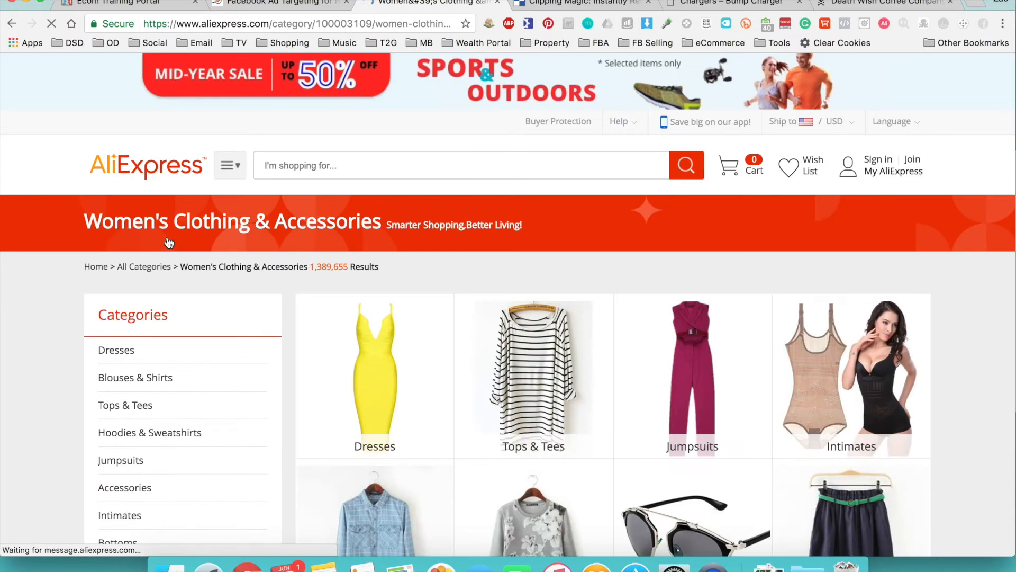
scroll(471, 320, down, 5)
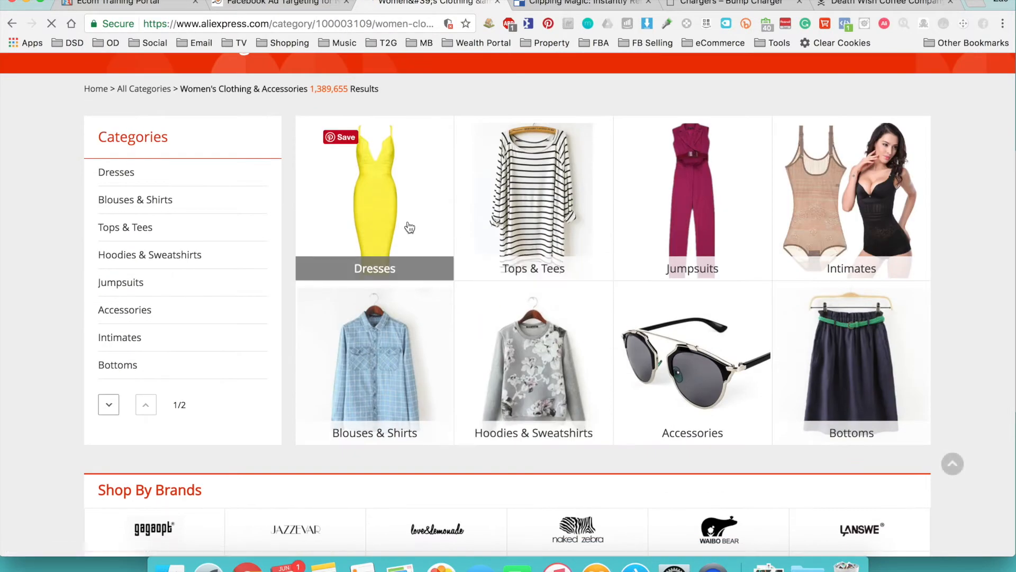
scroll(398, 341, down, 5)
click(705, 190)
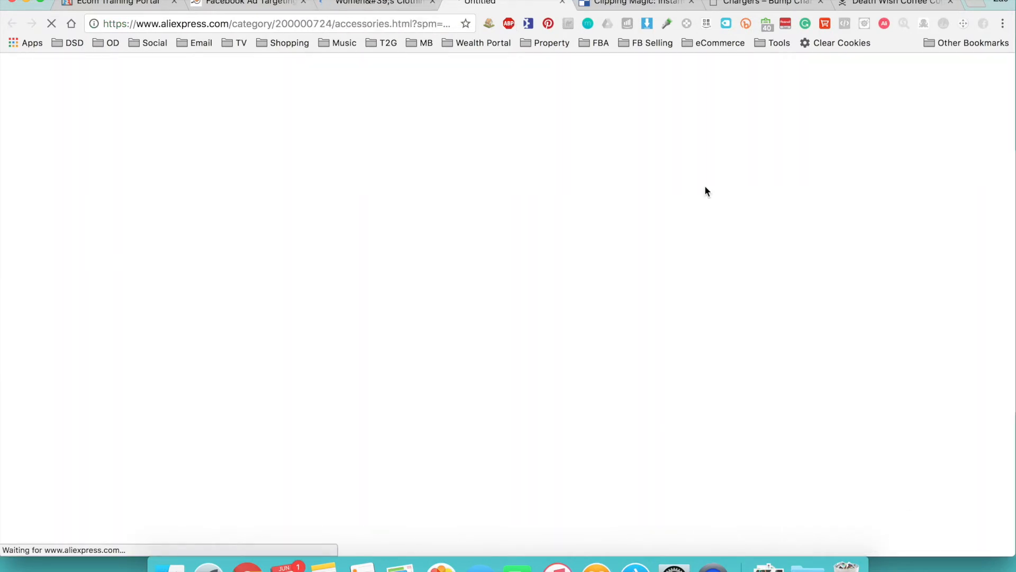
- Open the Aproms Twist Turban Headband listing from the accessories results and inspect its main product photo enlarged
scroll(627, 257, down, 3)
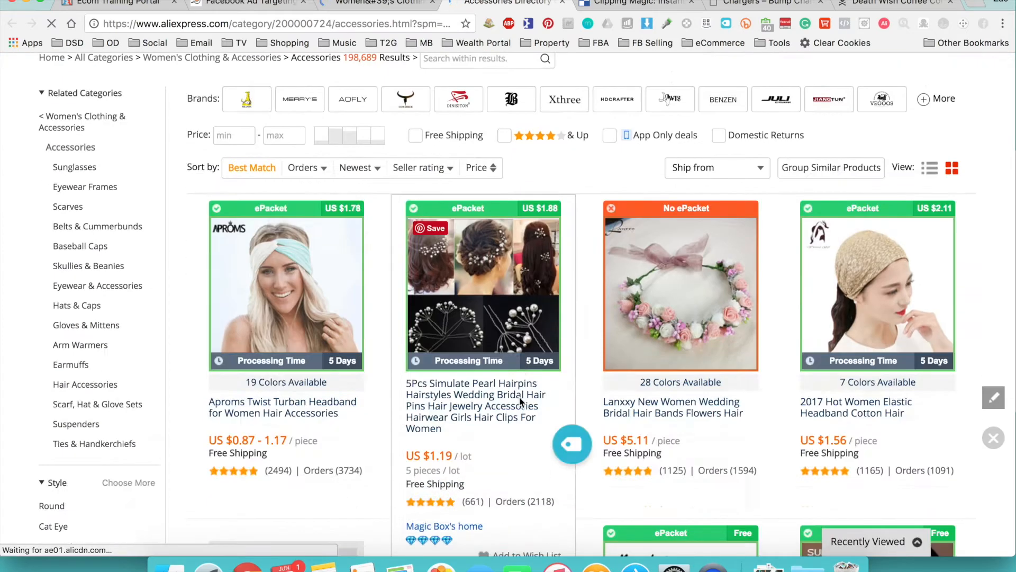
scroll(521, 403, up, 1)
scroll(484, 398, down, 1)
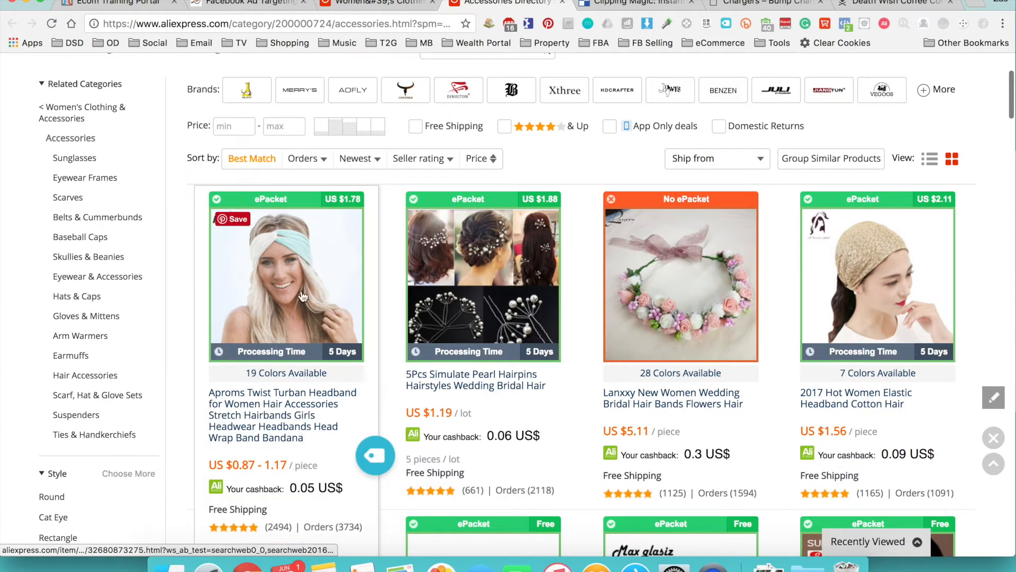
click(334, 256)
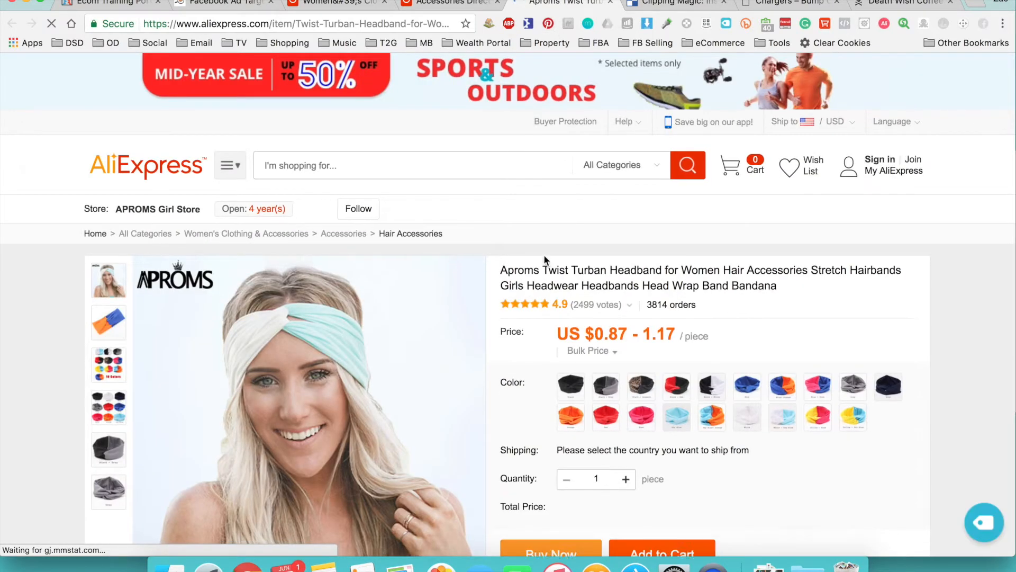
scroll(524, 255, down, 2)
mouse_move(427, 218)
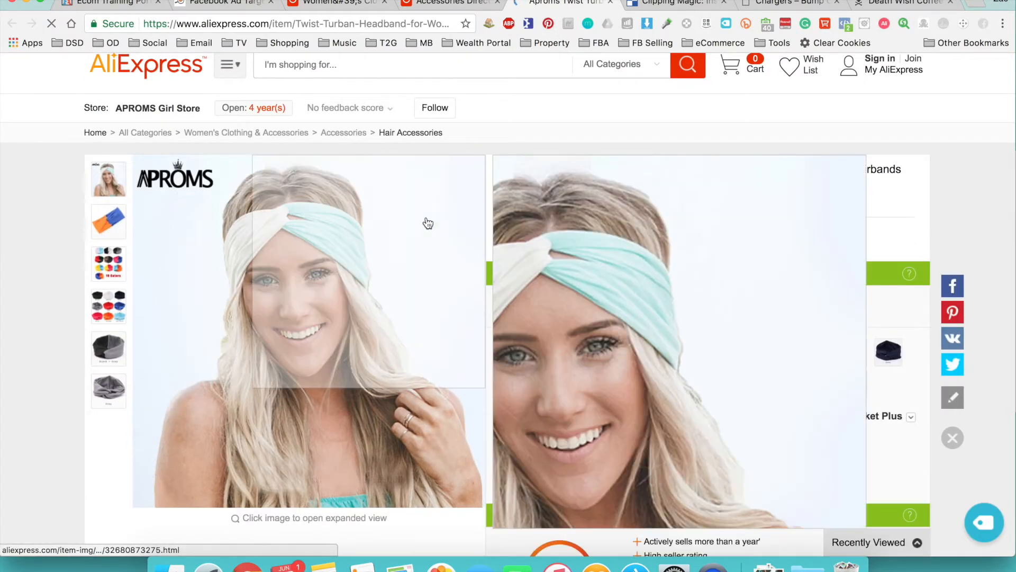
- Compare the Gray headband photo with the main model photo in the listing's gallery and check the main photo's link options
mouse_move(105, 407)
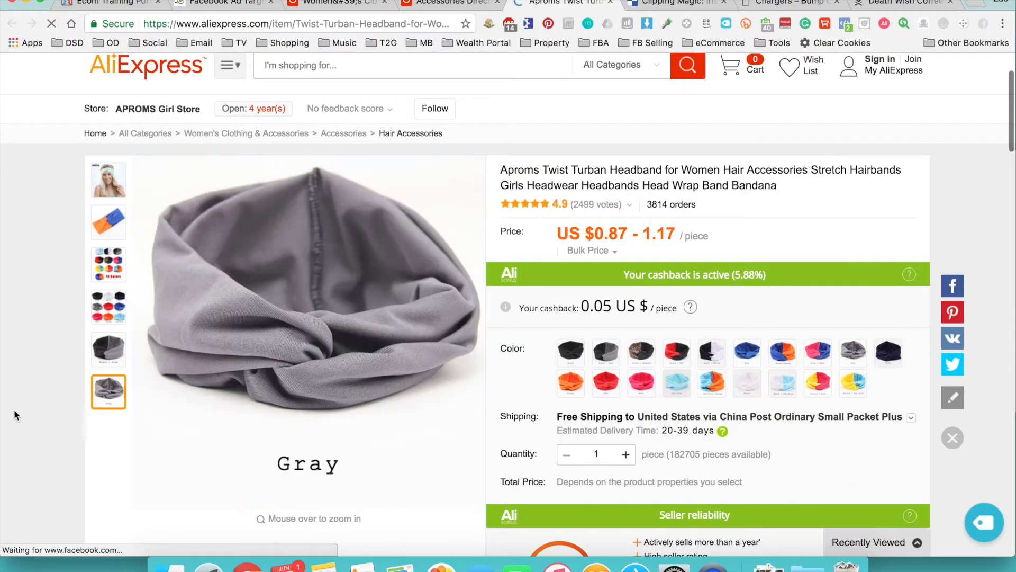
mouse_move(103, 186)
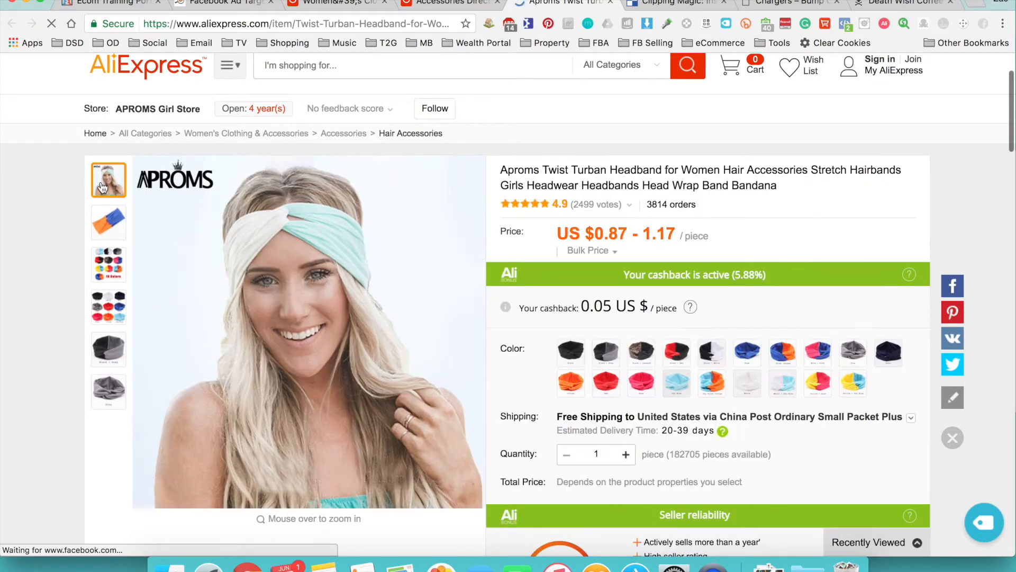
mouse_move(338, 229)
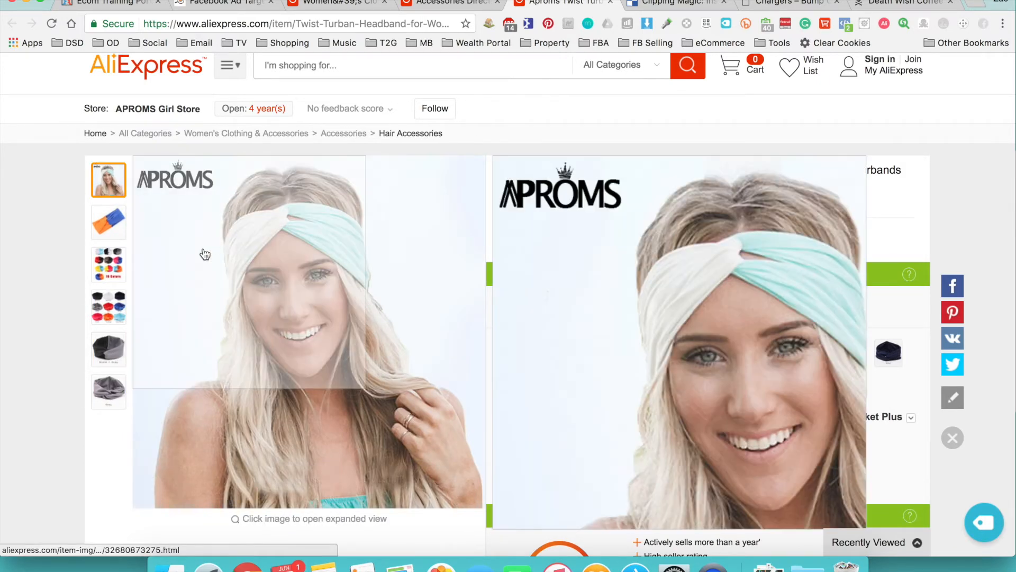
right_click(236, 277)
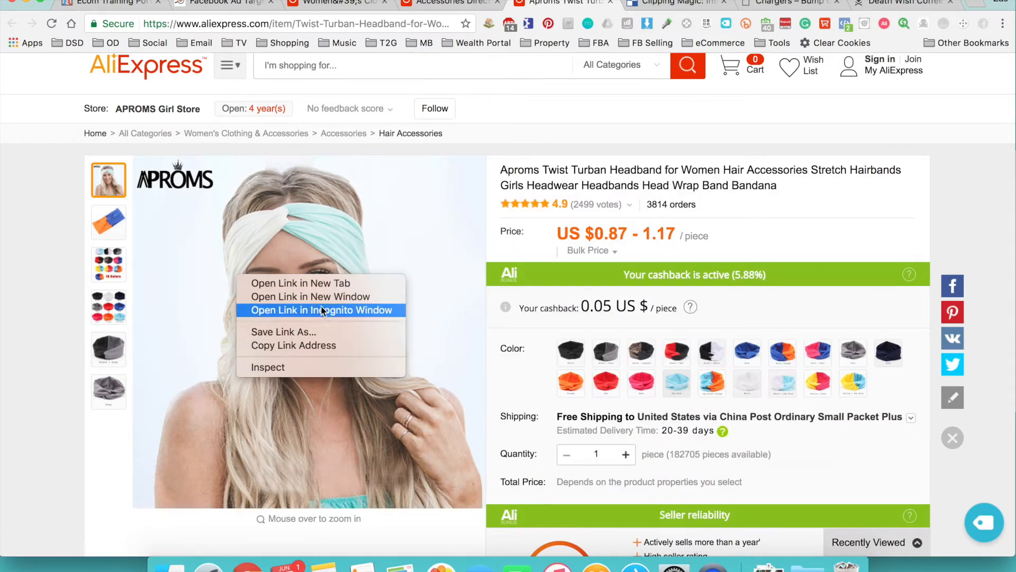
click(39, 234)
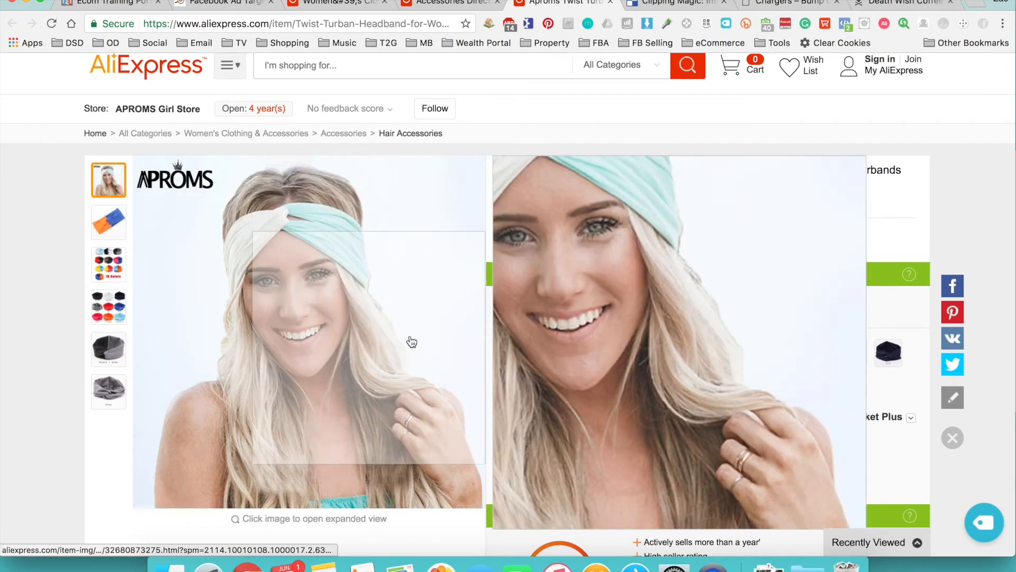
- Examine the headband listing's product details and colour variant photos, and return to the main model photo
scroll(573, 373, down, 20)
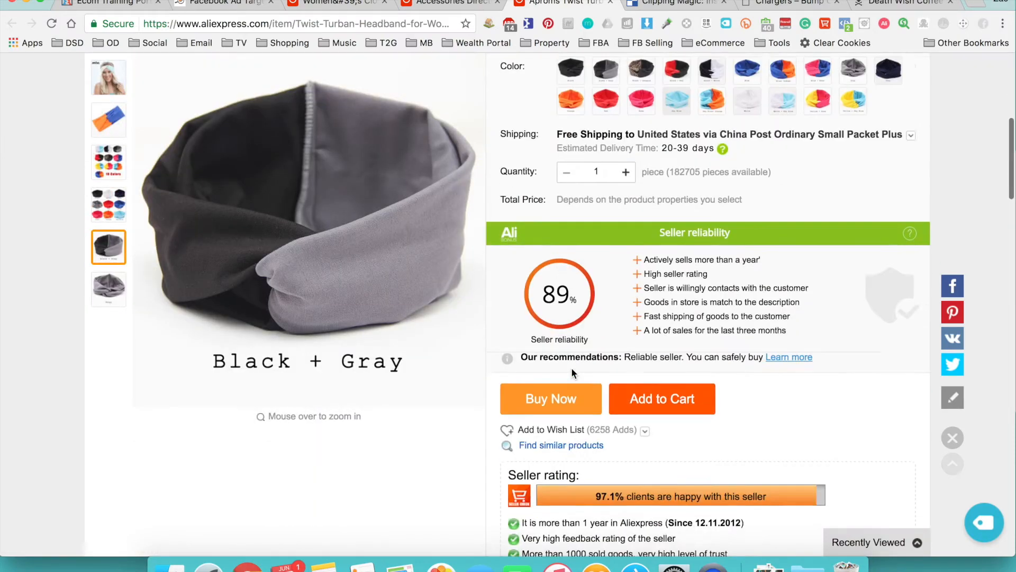
scroll(571, 367, down, 15)
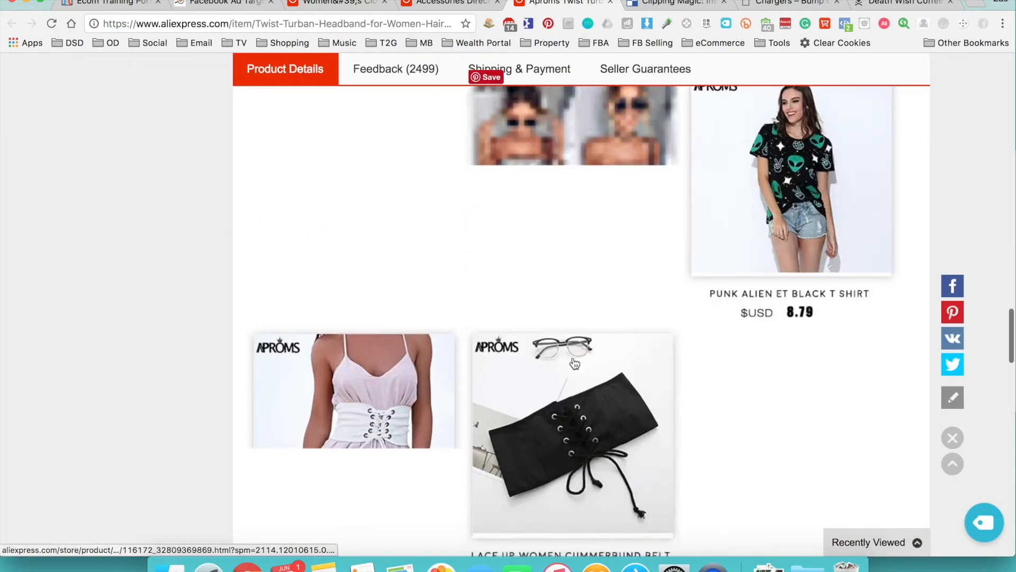
scroll(574, 363, down, 20)
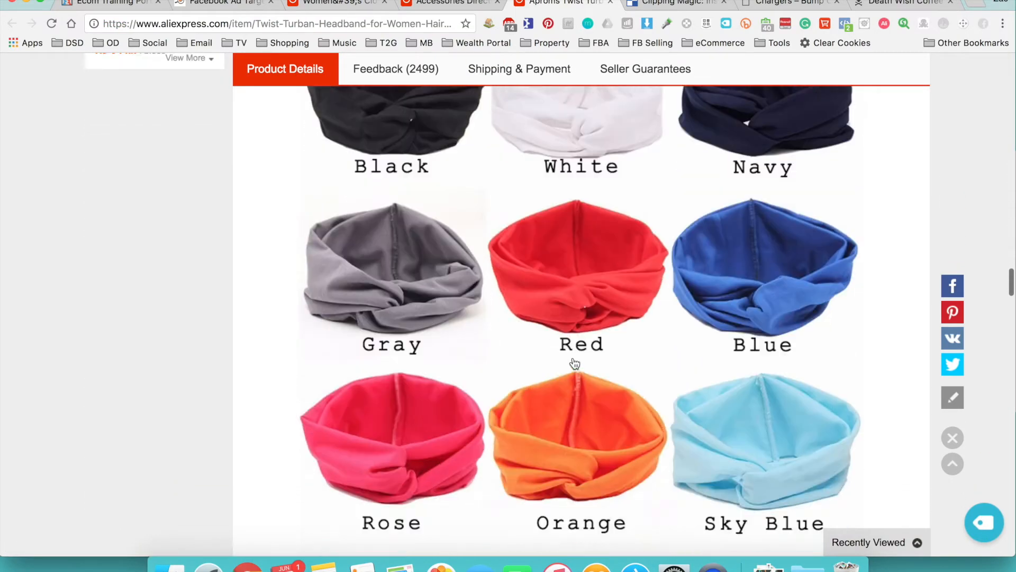
scroll(573, 333, down, 20)
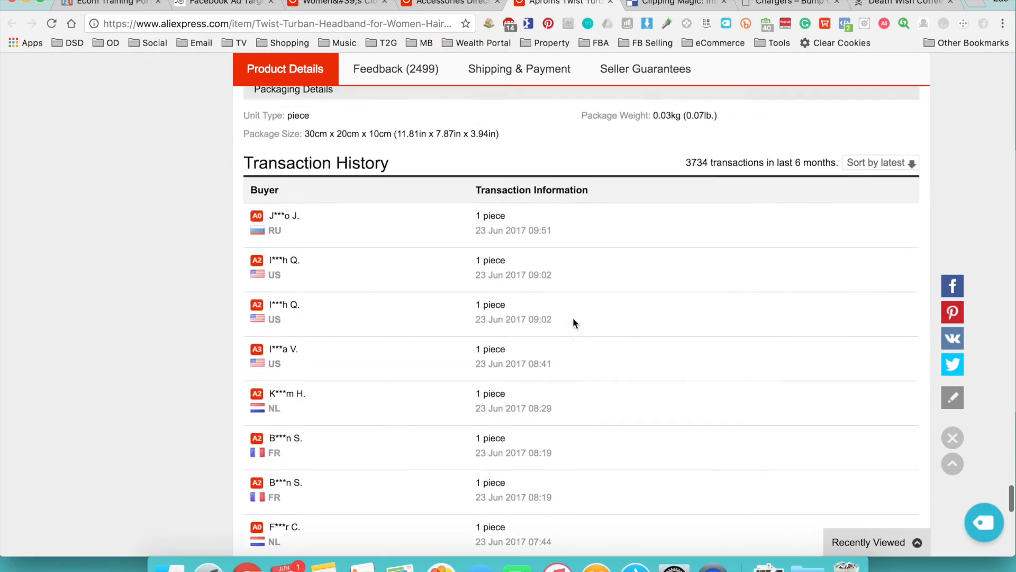
scroll(574, 322, up, 10)
scroll(573, 322, up, 15)
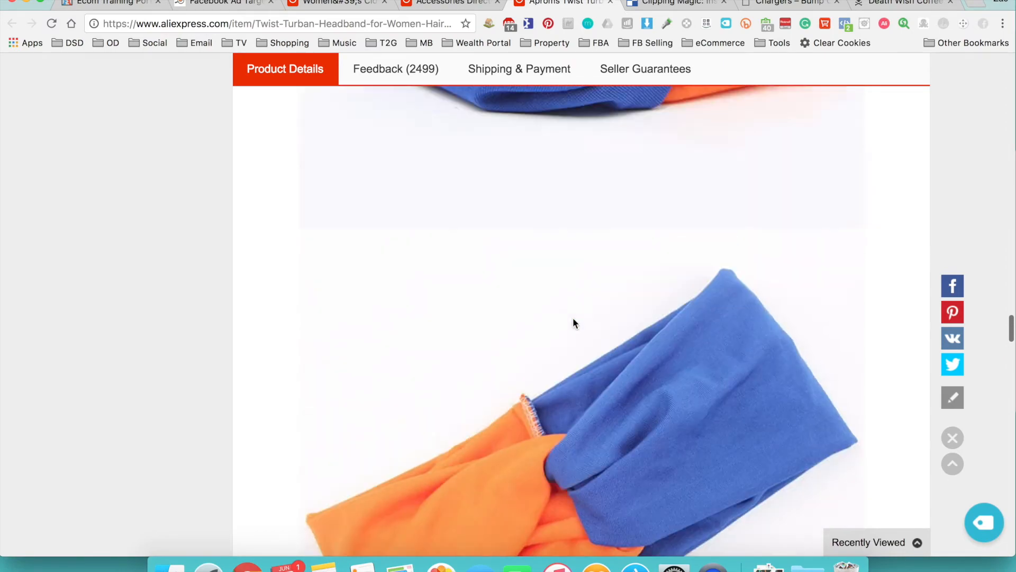
scroll(574, 323, up, 10)
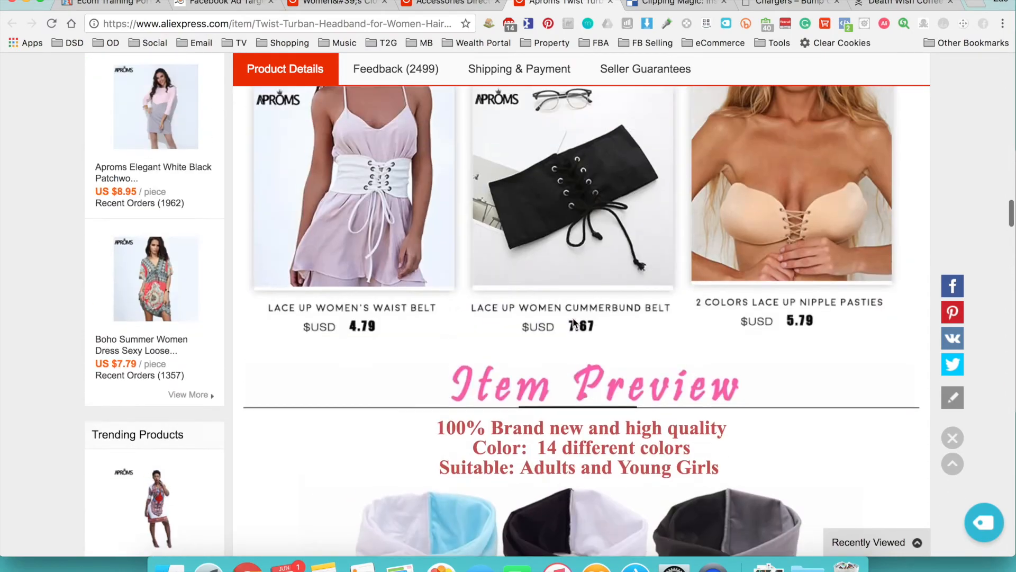
scroll(574, 323, down, 12)
scroll(574, 322, up, 3)
scroll(574, 322, up, 20)
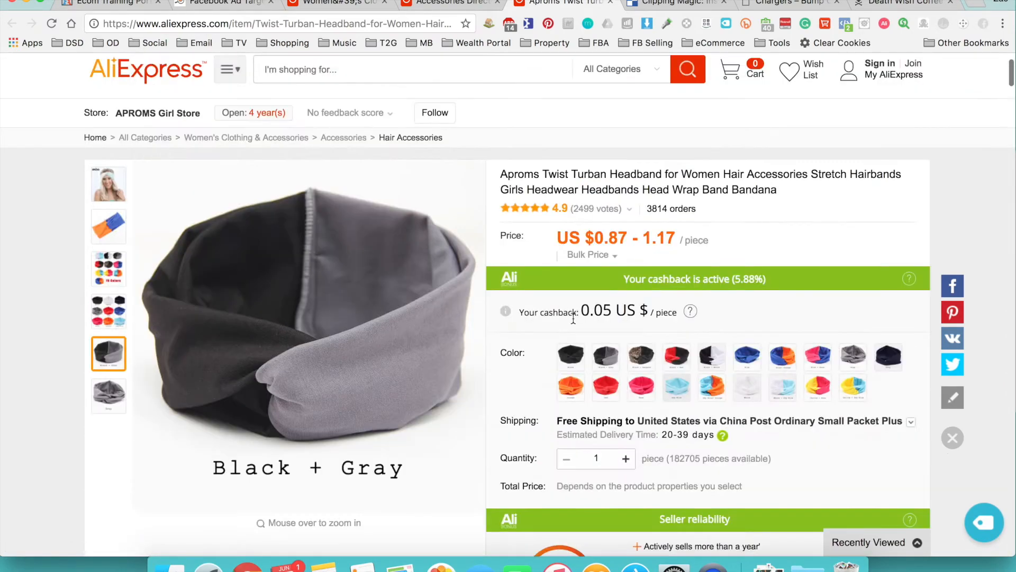
scroll(266, 311, down, 2)
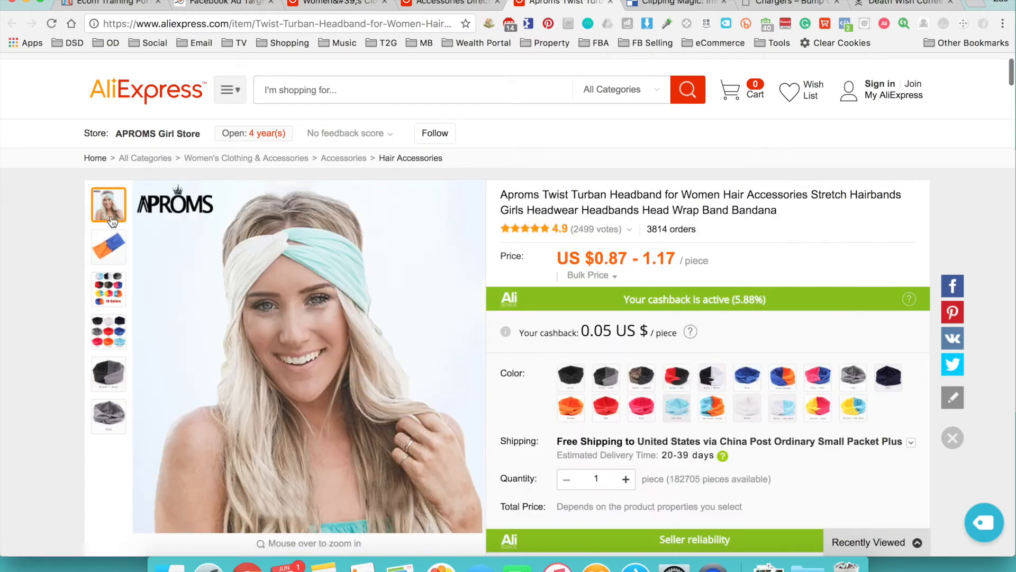
- Open the main model photo in its expanded view and save a copy of it to the desktop
click(280, 317)
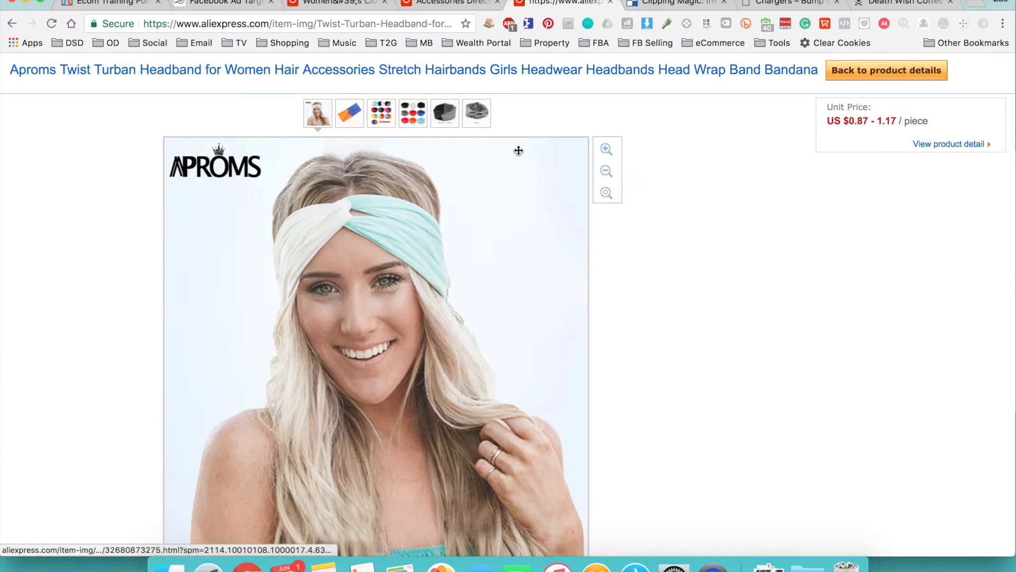
mouse_move(352, 113)
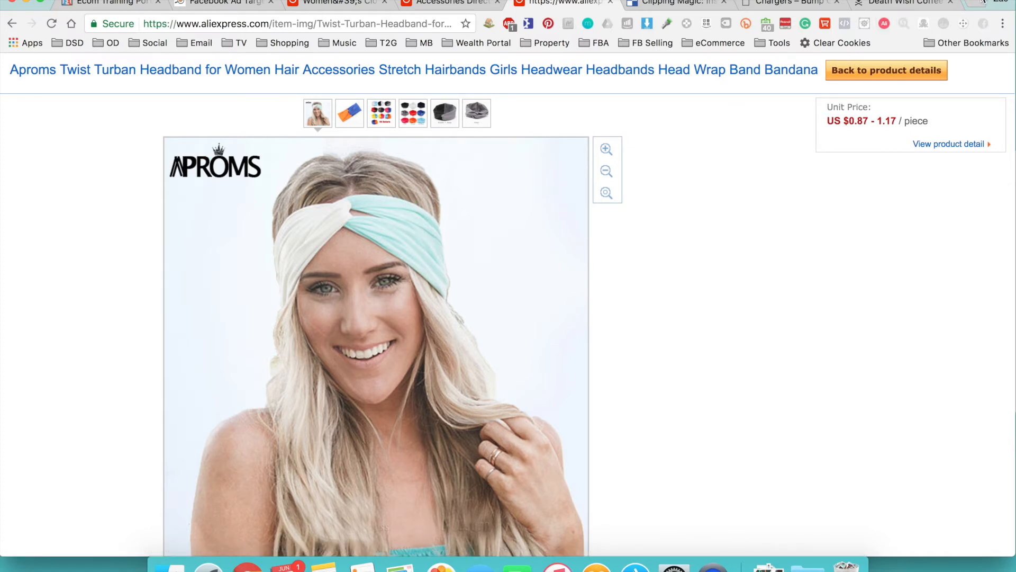
drag(982, 4, 843, 4)
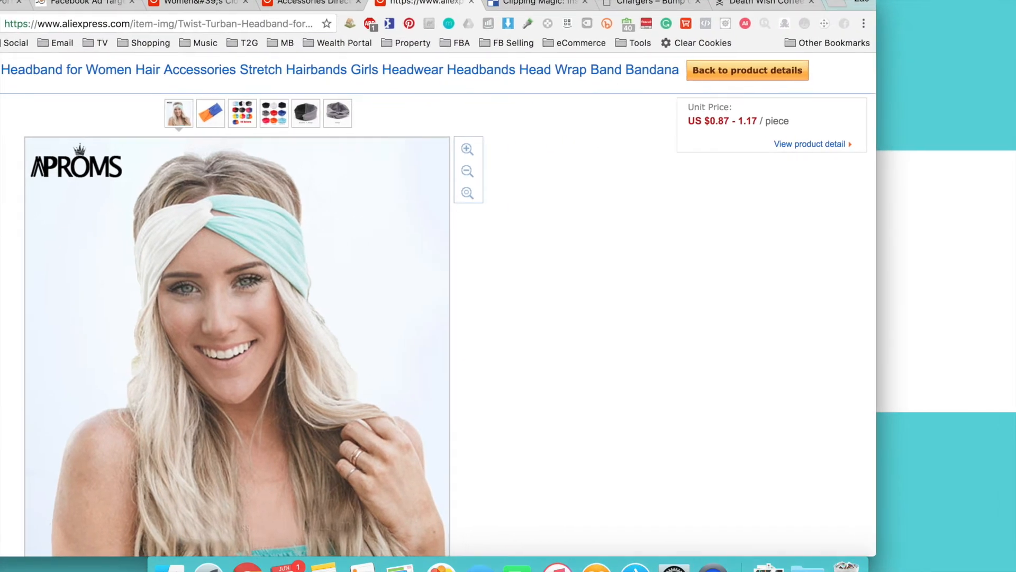
drag(328, 241, 957, 64)
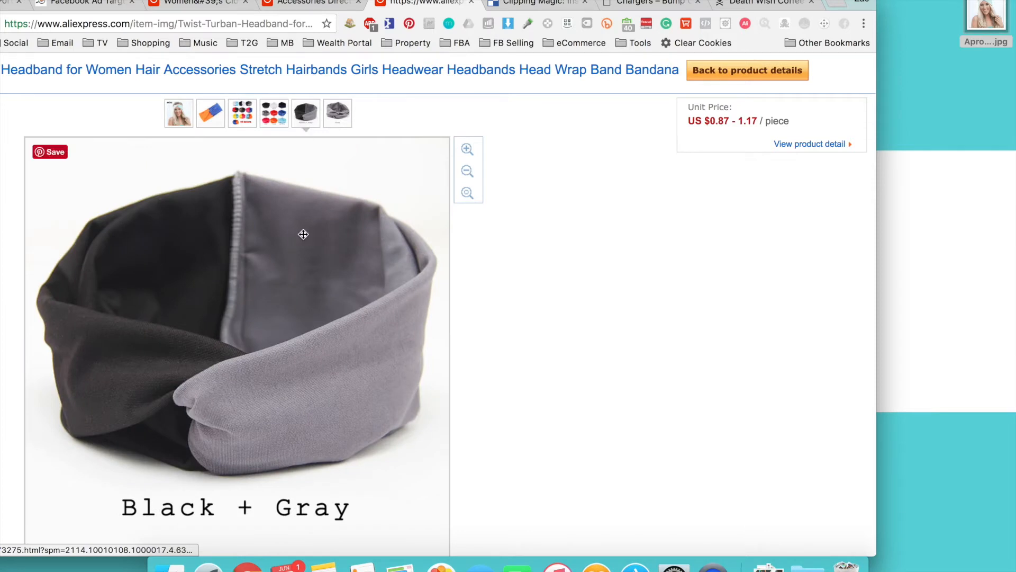
- Save the Black + Gray headband photo to the desktop and move that copy to the trash
drag(303, 234, 940, 106)
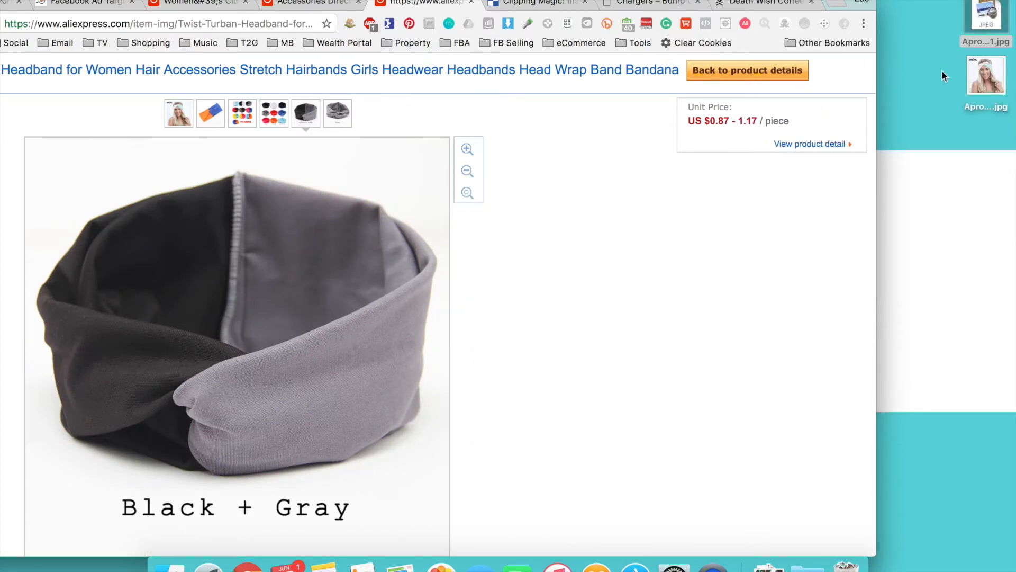
click(999, 17)
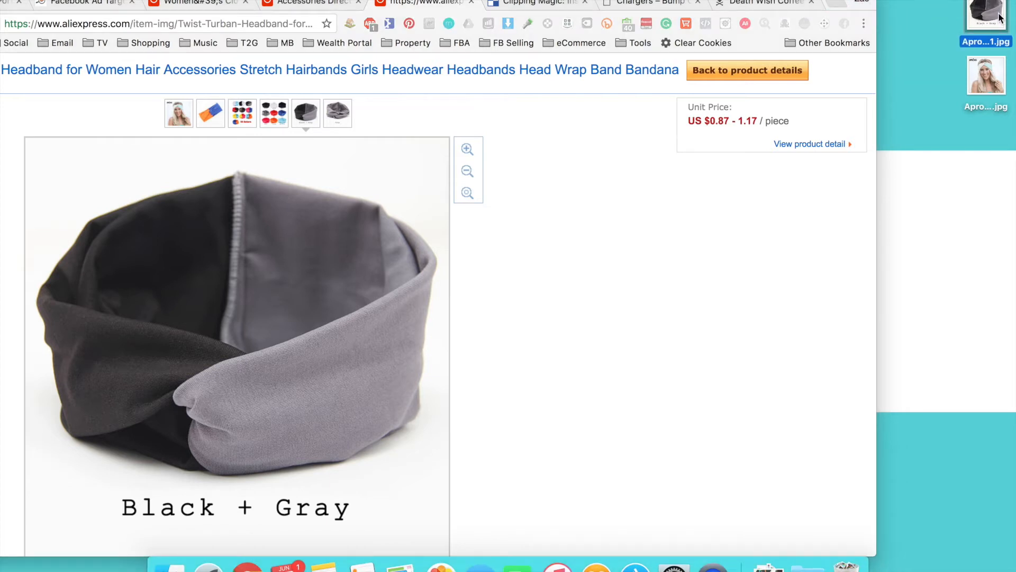
key(super+BackSpace)
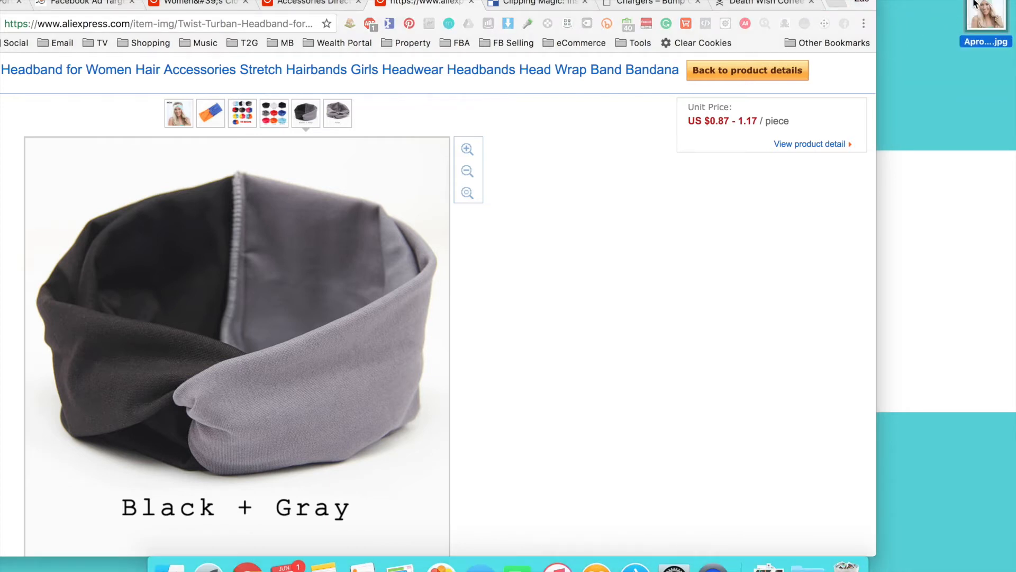
- Minimize the browser and open the saved headband model photo from the desktop in Preview, with its window near the middle
drag(846, 1, 985, 1)
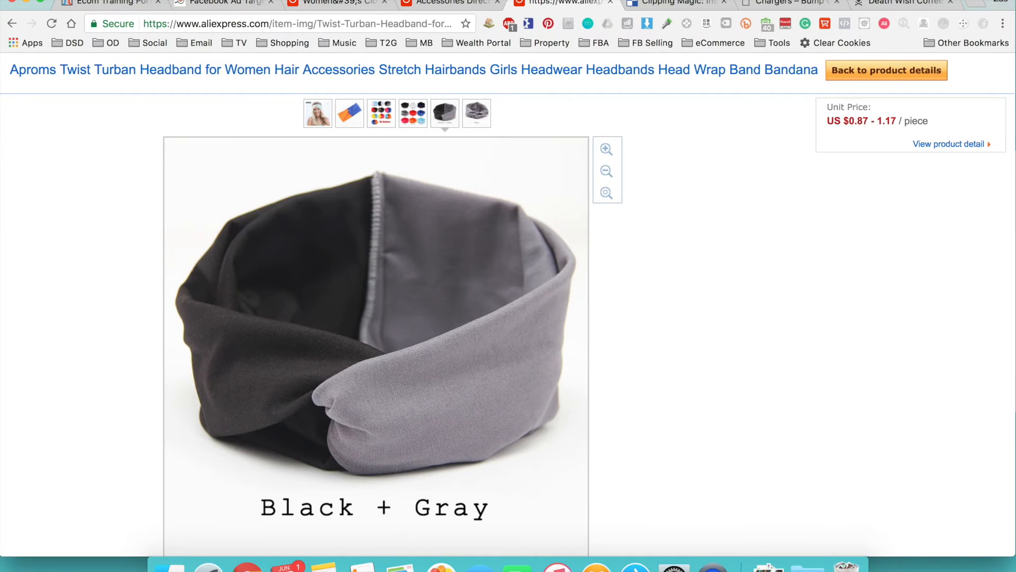
key(super+m)
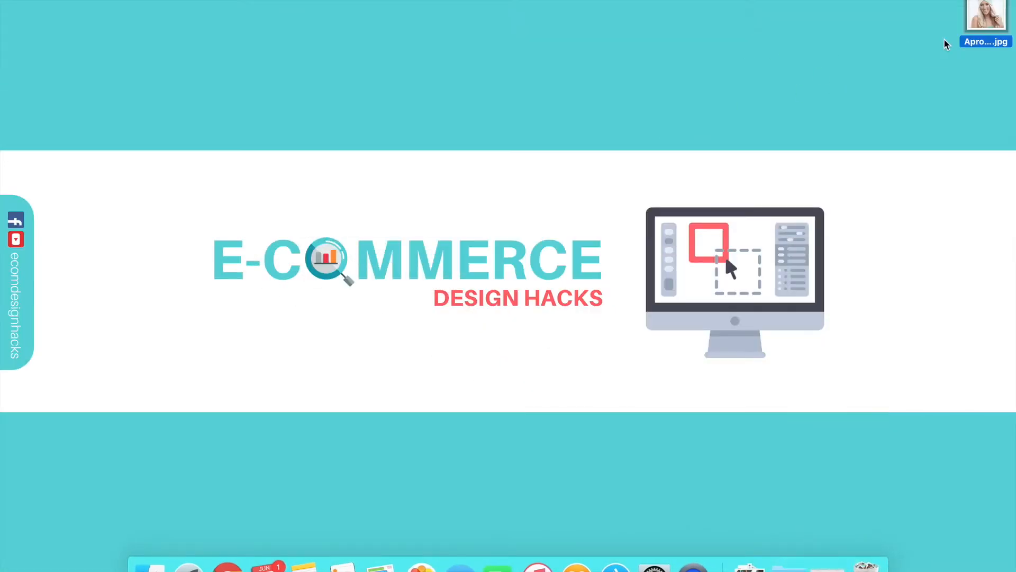
double_click(988, 11)
drag(337, 1, 517, 5)
drag(329, 5, 415, 5)
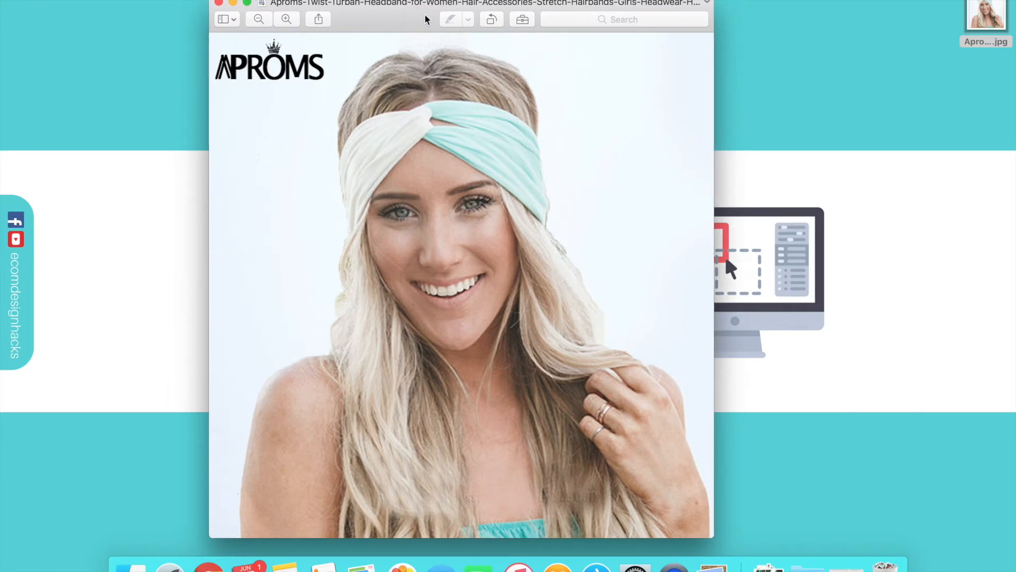
- Show the markup tools for the photo and activate Instant Alpha
click(523, 21)
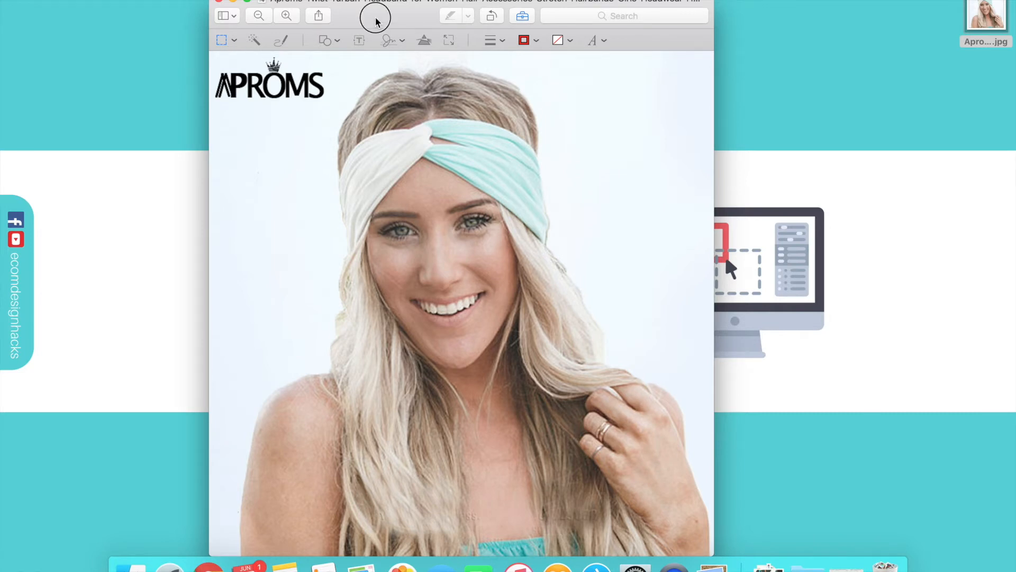
drag(374, 9, 379, 8)
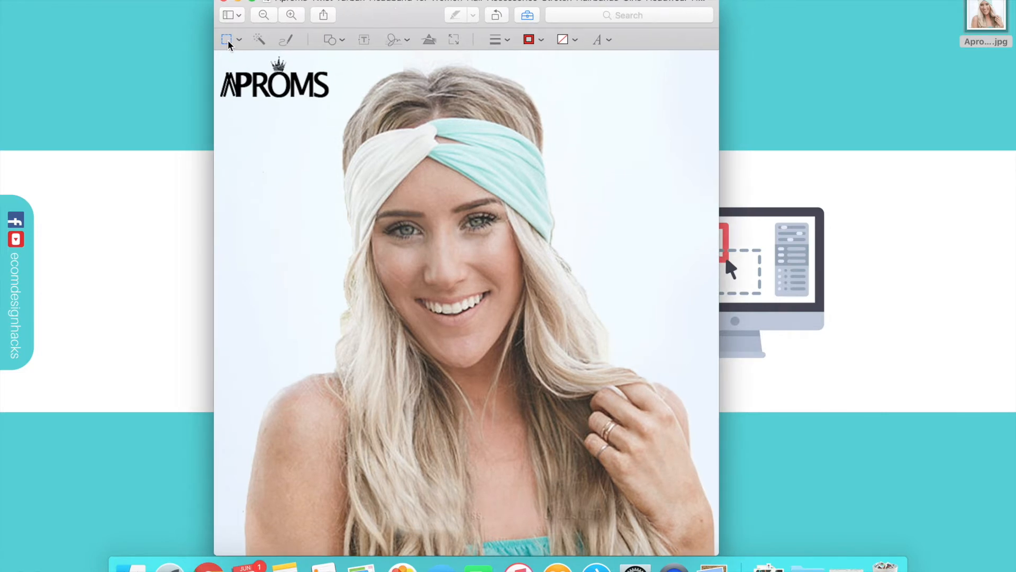
click(258, 40)
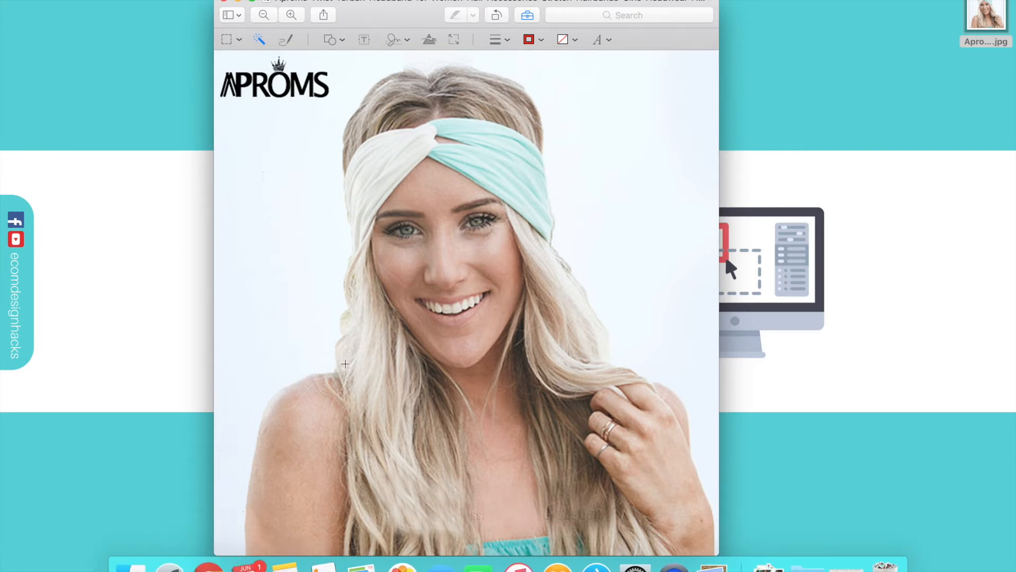
drag(412, 3, 424, 2)
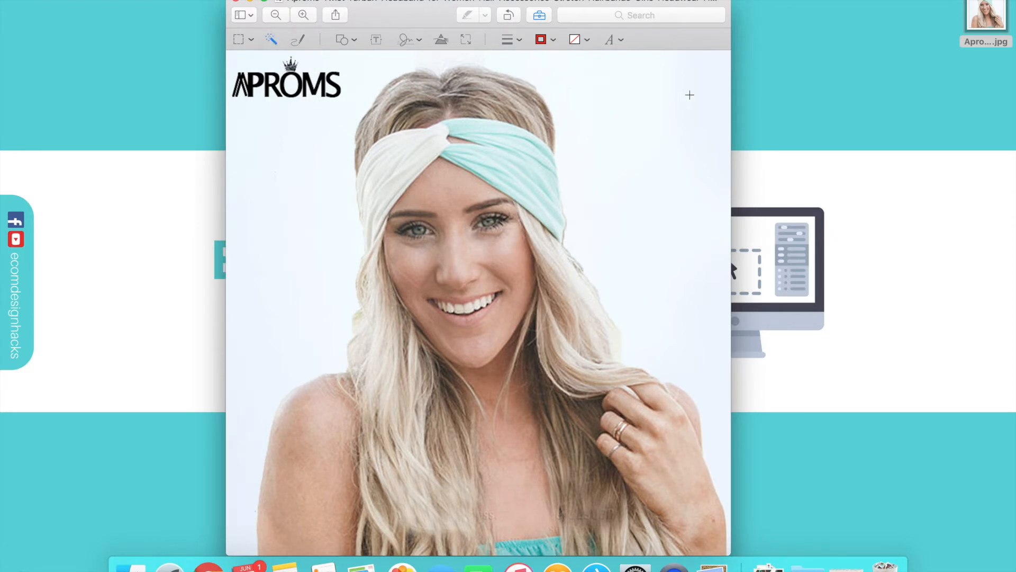
- Try to select the light background around the model's head and hair with Instant Alpha
click(672, 158)
drag(673, 158, 646, 177)
click(657, 193)
drag(653, 246, 653, 246)
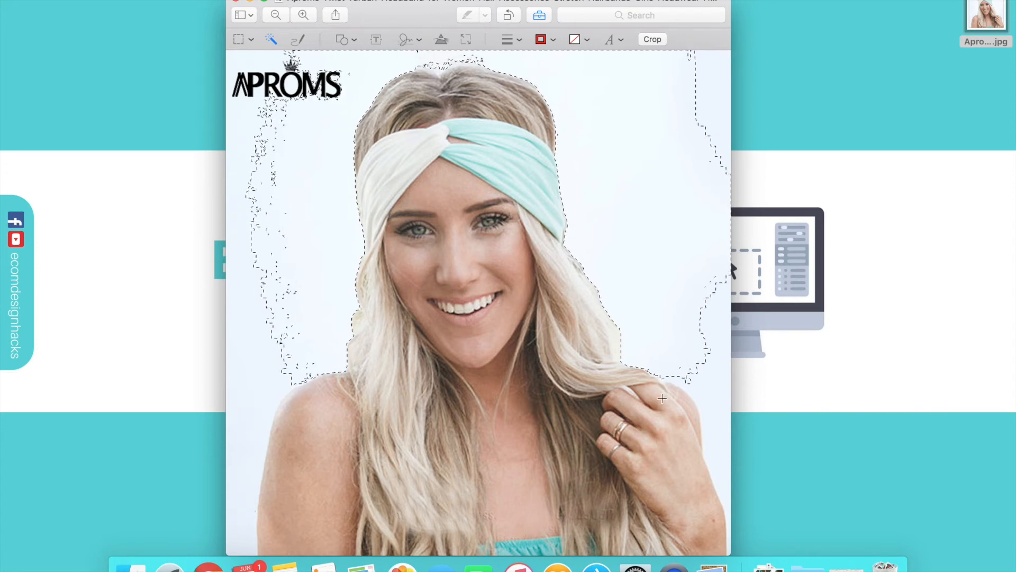
click(637, 219)
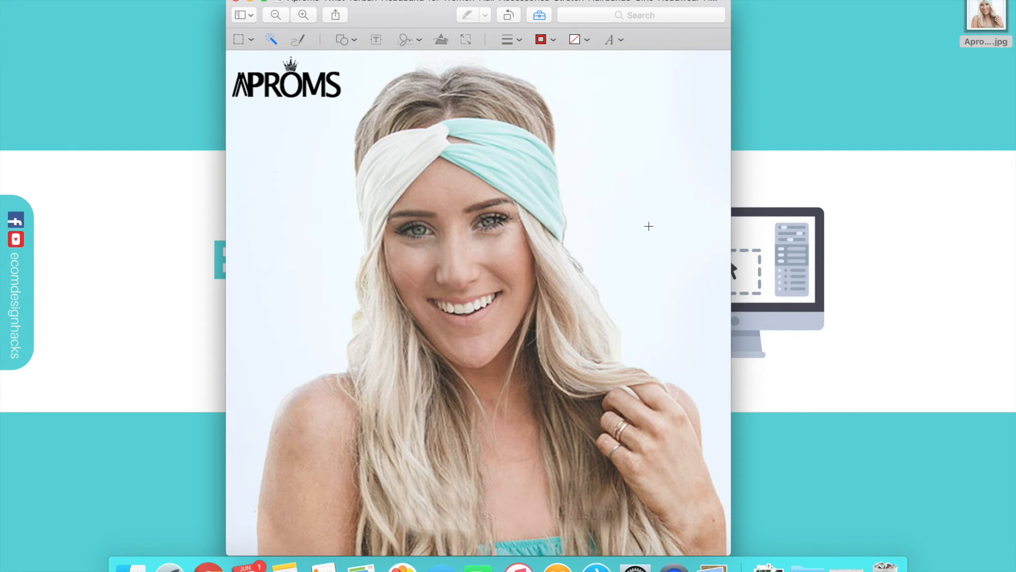
- Select the background to the right of the model's hair with Instant Alpha, delete it and convert the document to PNG
click(637, 204)
drag(625, 234, 627, 232)
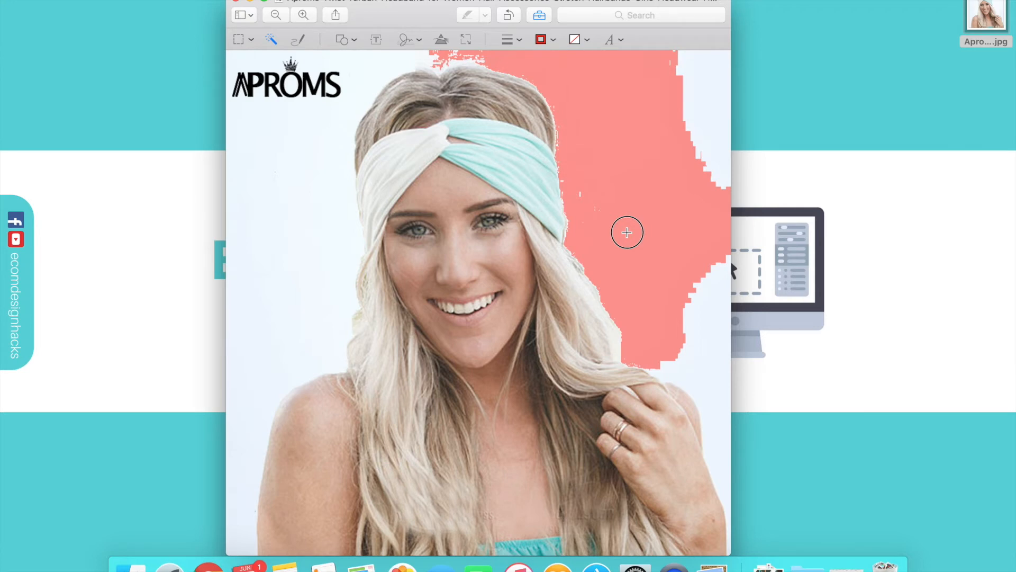
drag(626, 231, 626, 230)
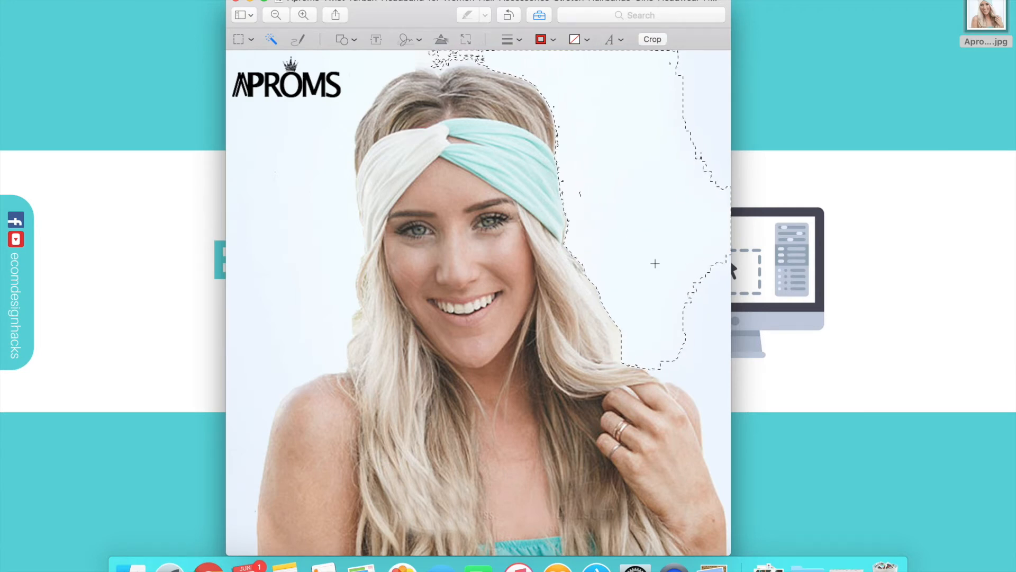
key(Delete)
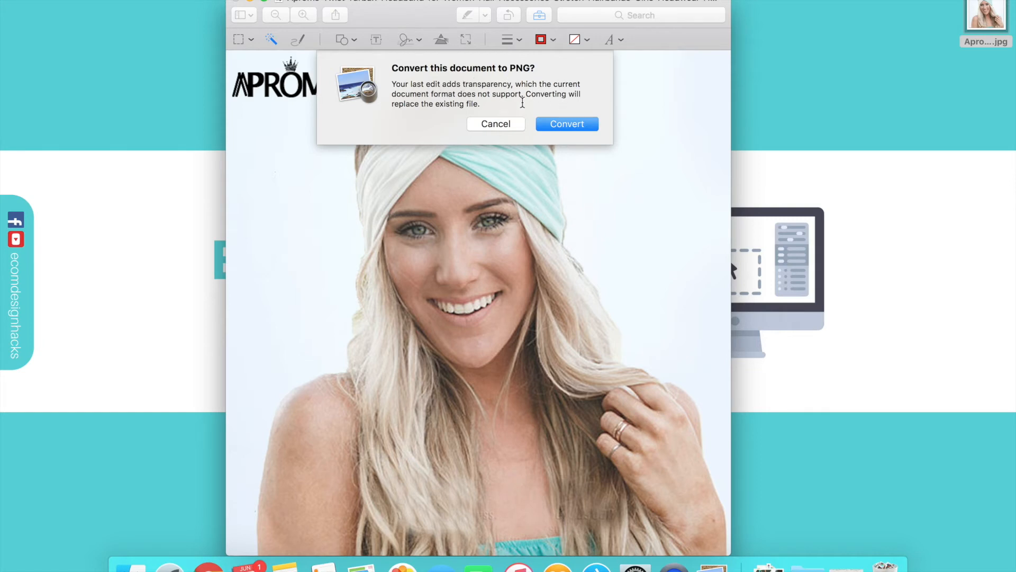
click(564, 124)
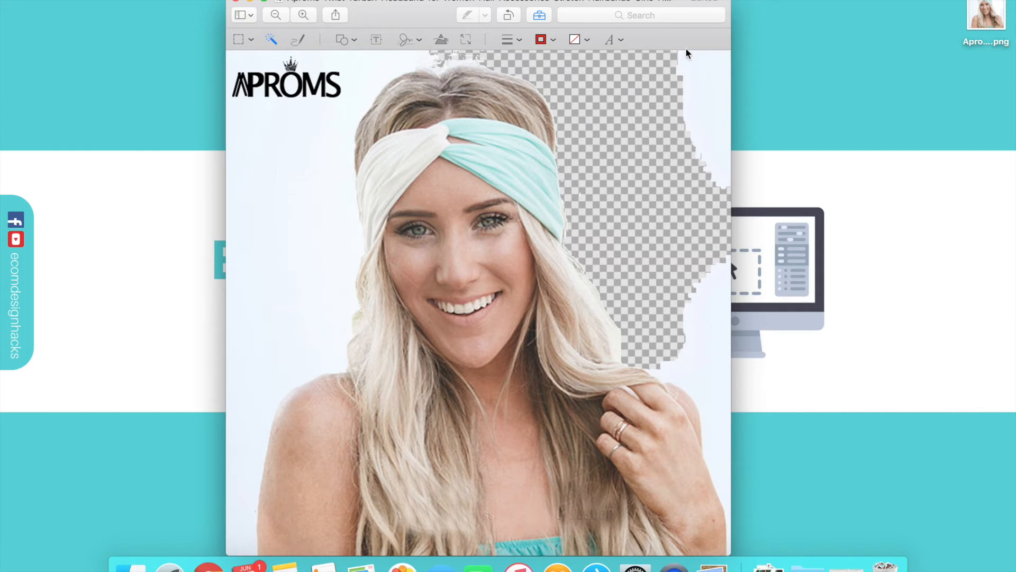
click(649, 2)
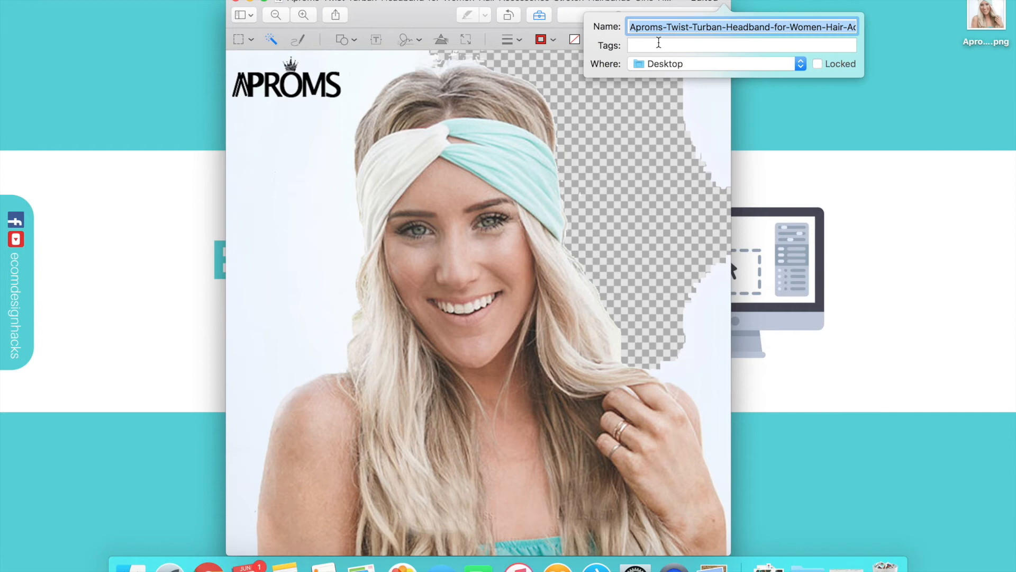
click(503, 2)
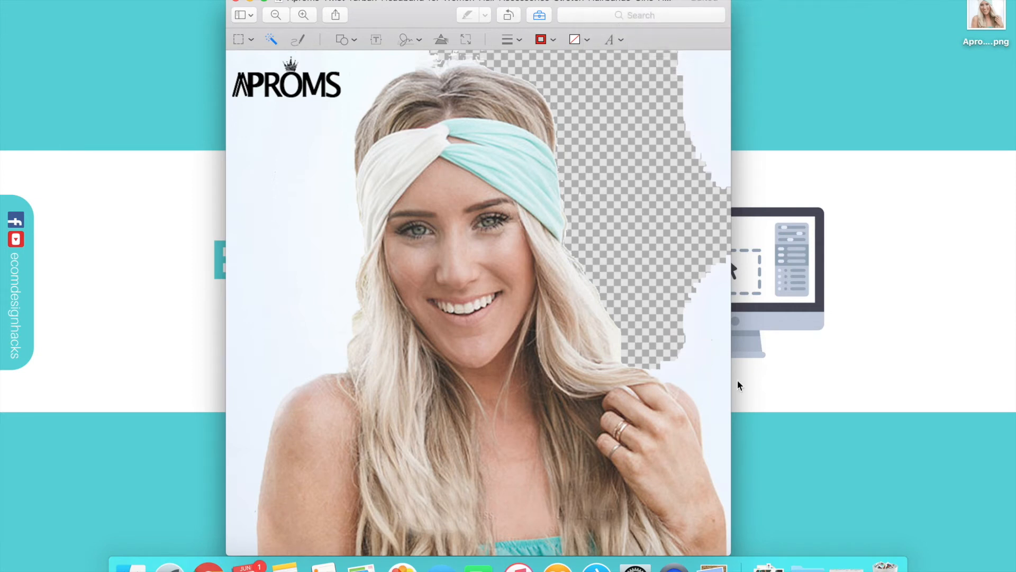
- Delete the remaining light background beside the right hair and shoulder, above the head, and along the left side with Instant Alpha
drag(710, 353, 709, 352)
key(Delete)
drag(706, 111, 706, 111)
key(Delete)
drag(357, 62, 357, 62)
key(Delete)
drag(252, 382, 246, 397)
key(Delete)
drag(234, 520, 234, 521)
key(Delete)
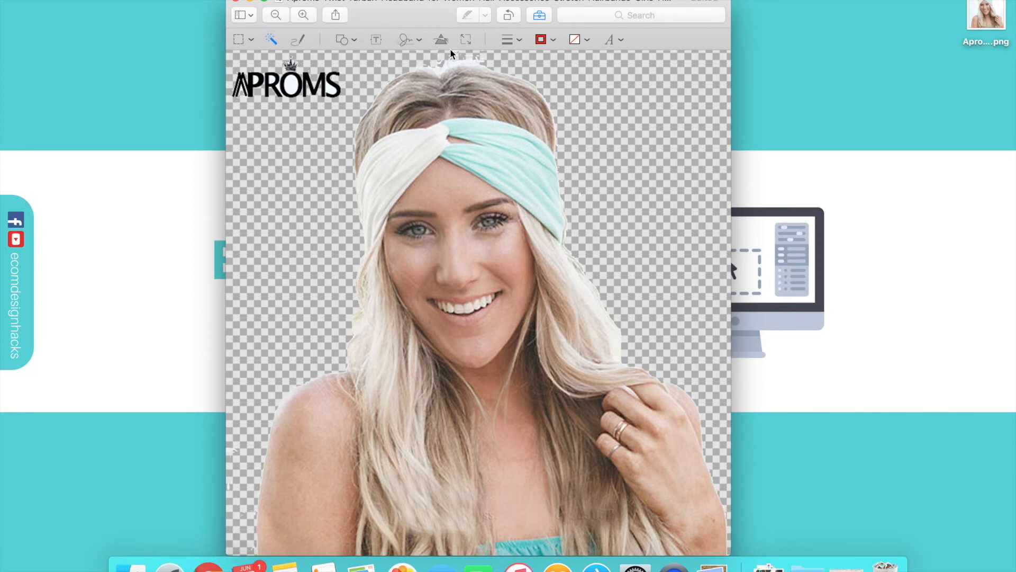
- Remove the white patch directly above the hair parting with Instant Alpha
scroll(437, 66, up, 2)
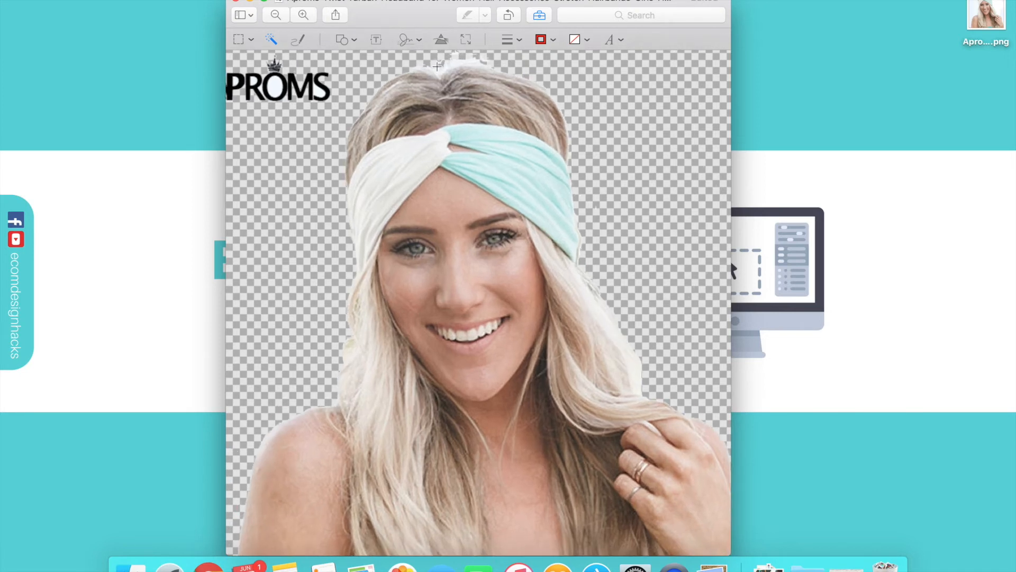
drag(438, 66, 416, 64)
key(Delete)
click(416, 65)
scroll(463, 83, down, 2)
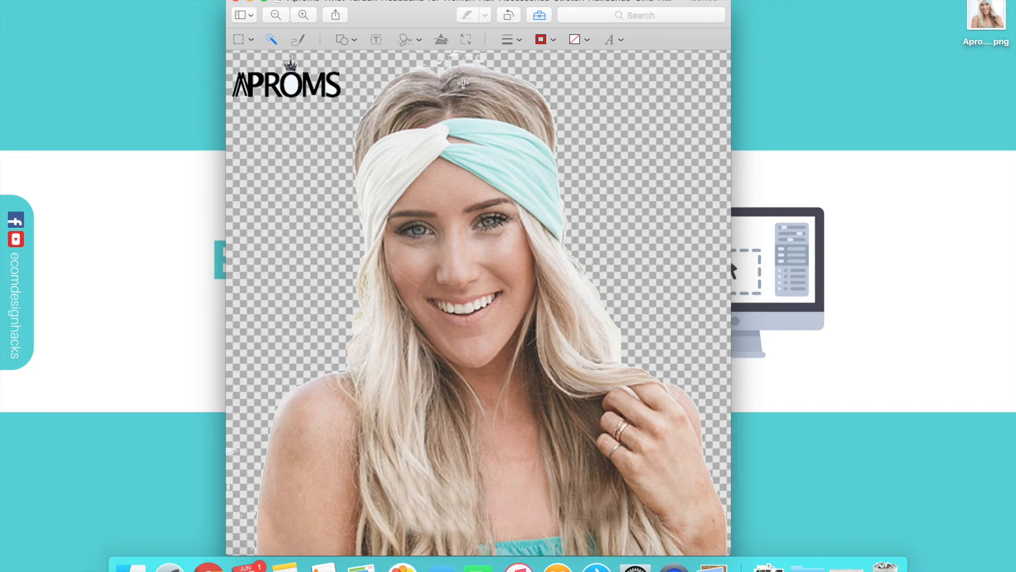
- Delete the larger scattered white remnants in the transparent area above the top of the hair with Instant Alpha
scroll(438, 115, up, 3)
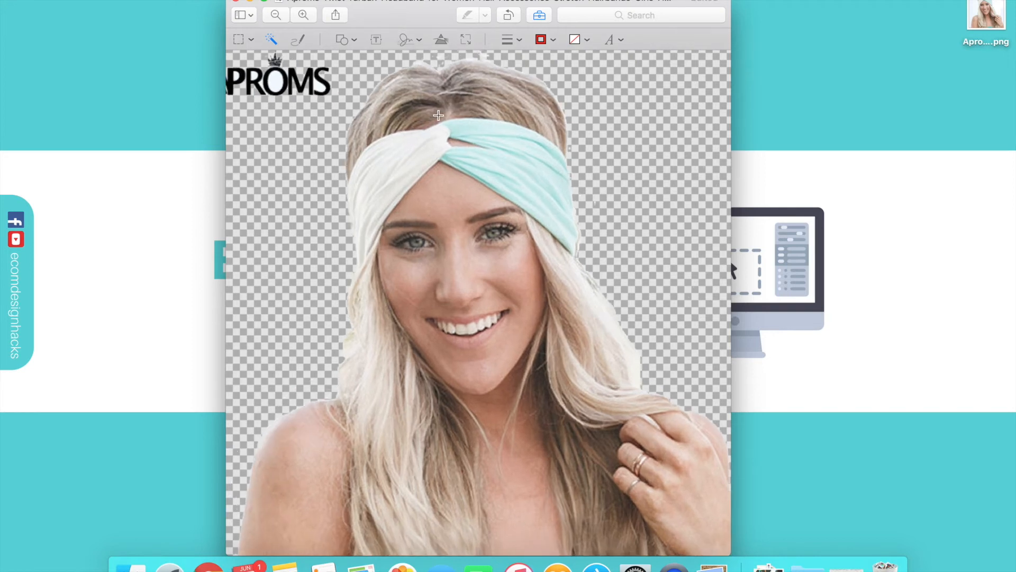
scroll(438, 115, up, 5)
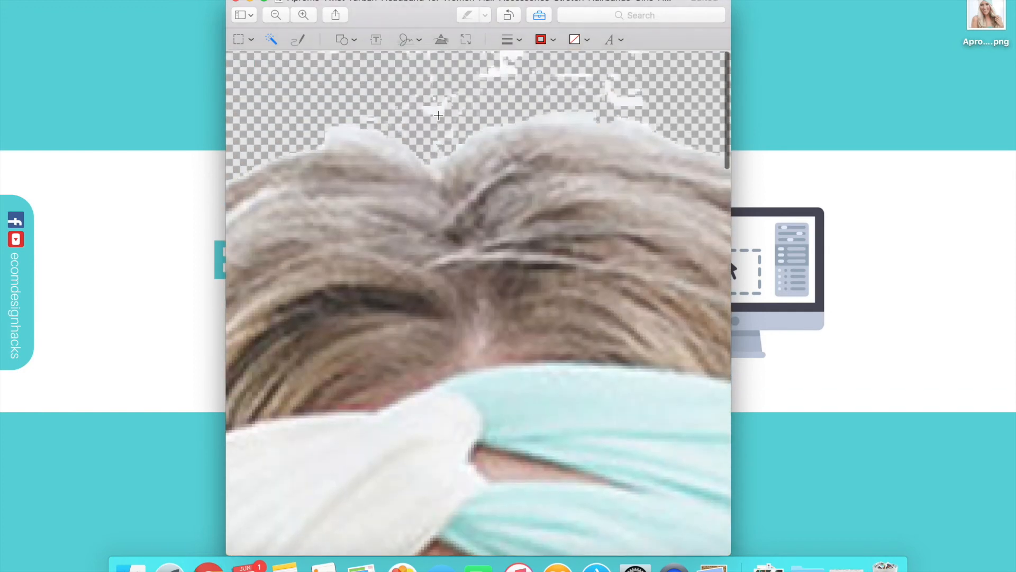
drag(444, 110, 415, 102)
key(Delete)
drag(510, 67, 506, 65)
key(Delete)
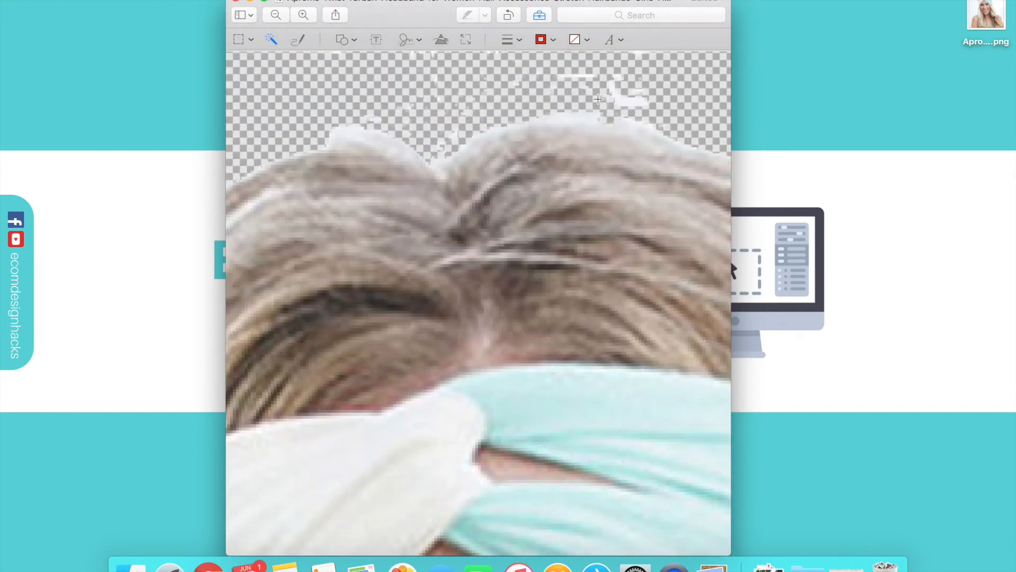
drag(638, 104, 548, 75)
key(Delete)
key(Delete)
key(Delete)
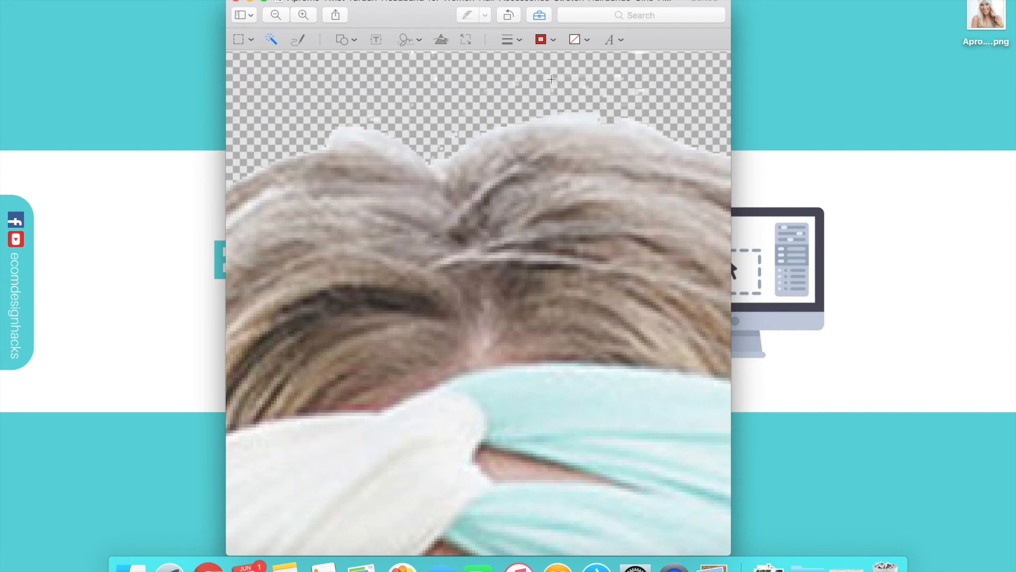
scroll(444, 123, right, 2)
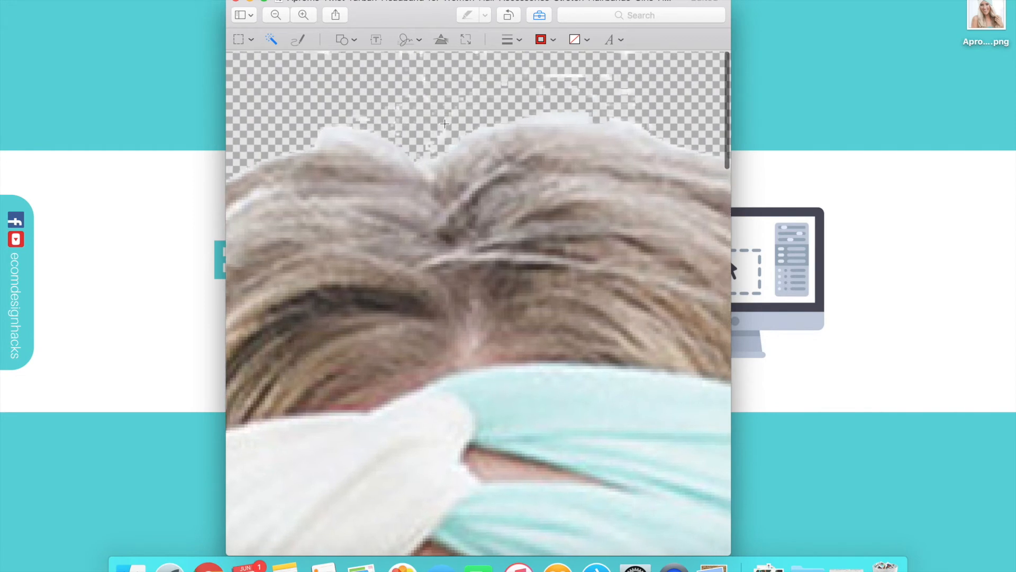
- Try to delete the pale fringe along the top of the hair with Instant Alpha and undo that deletion
scroll(444, 123, down, 10)
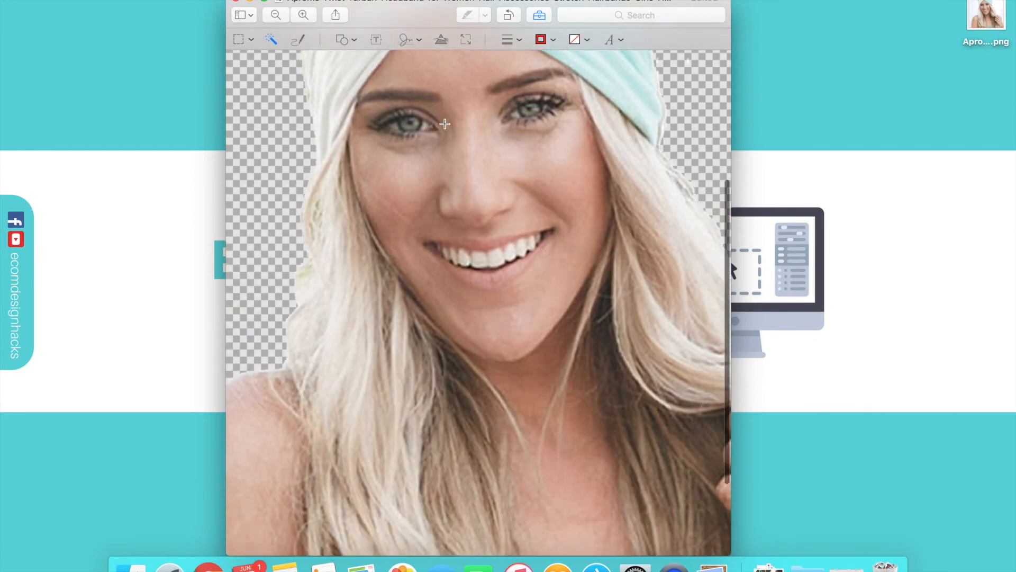
scroll(444, 123, down, 5)
scroll(444, 123, up, 5)
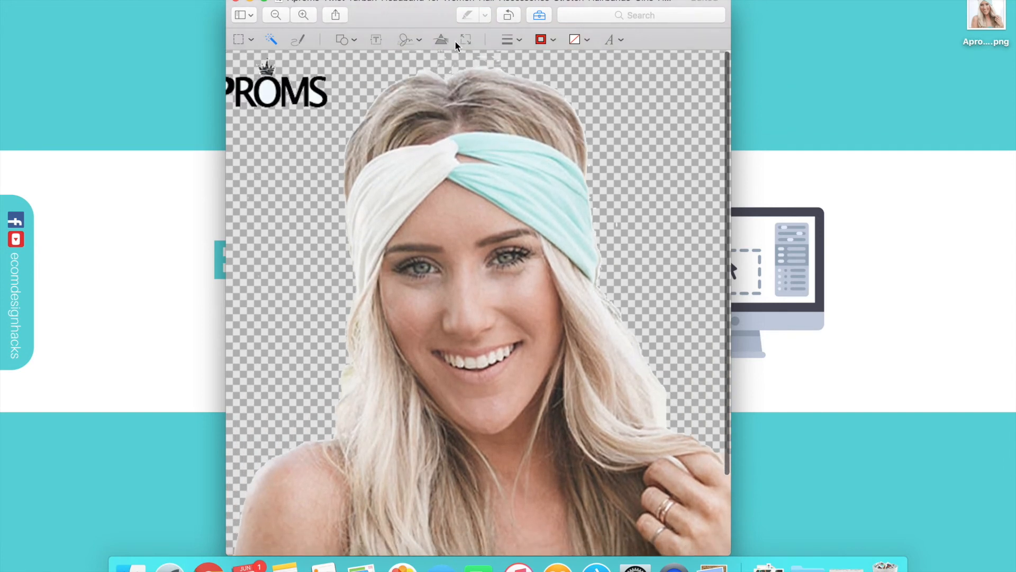
drag(421, 70, 420, 70)
key(Delete)
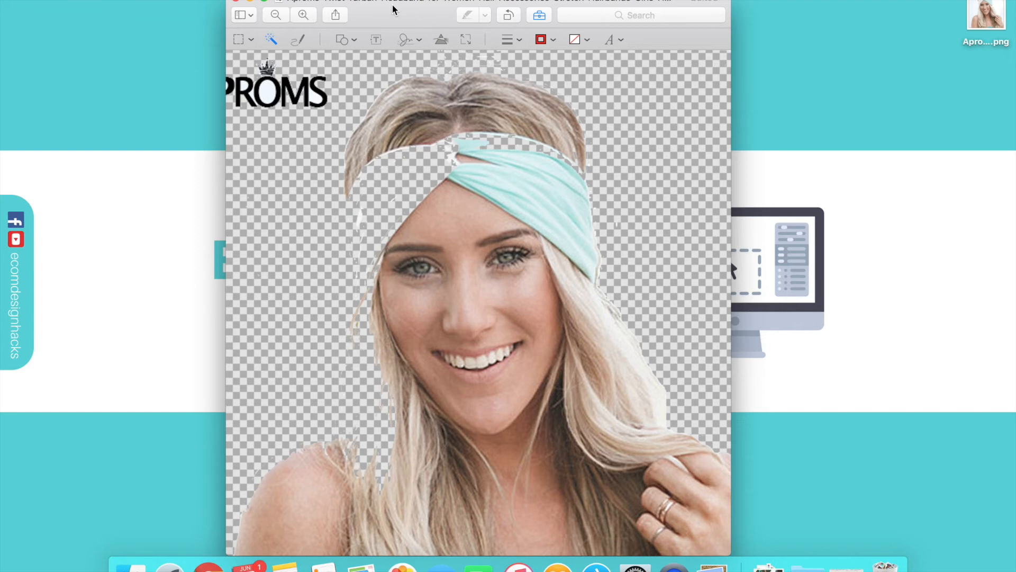
key(super+z)
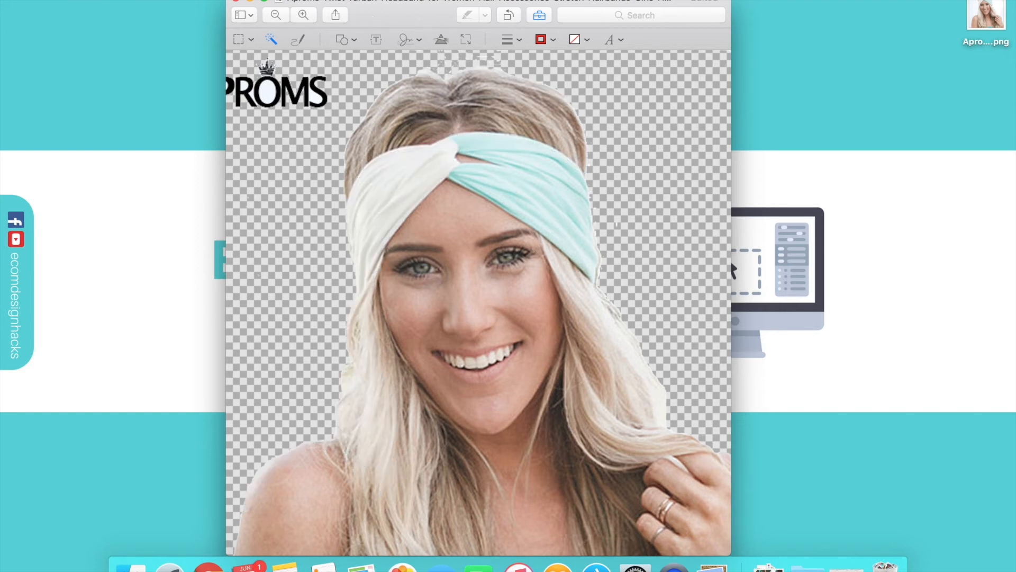
click(125, 0)
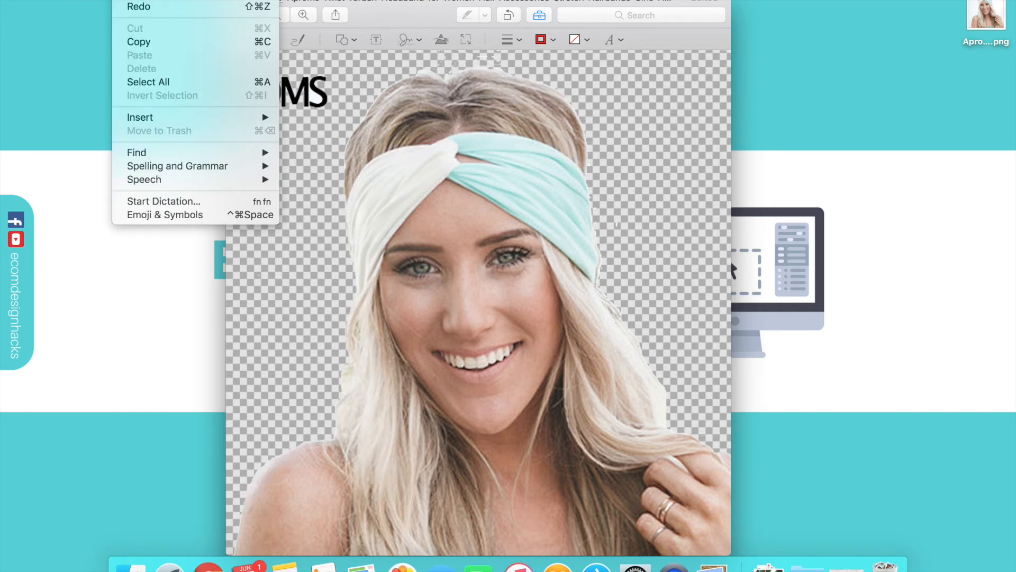
click(561, 58)
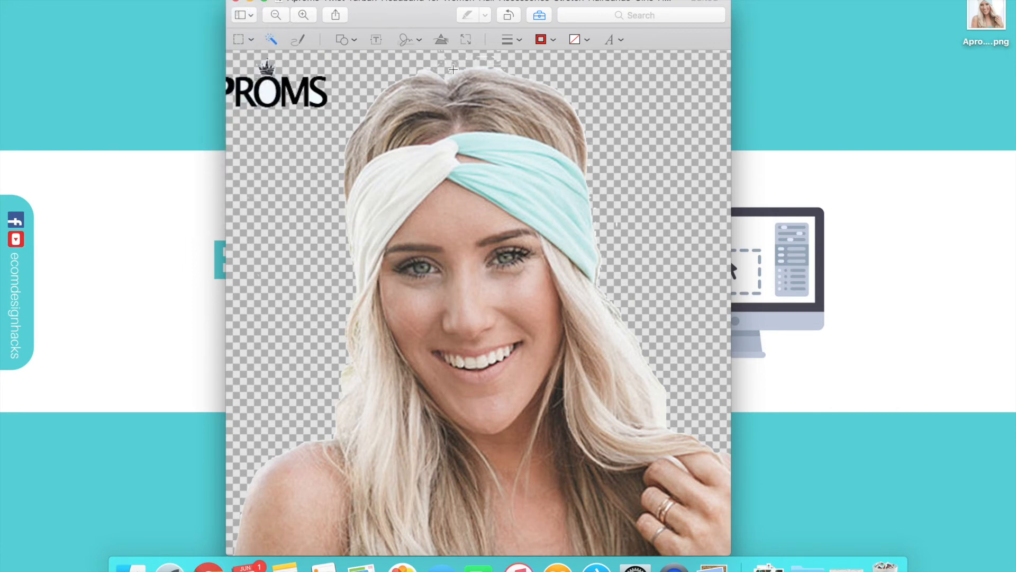
- Examine the cutout's hair outline, headband and left side for leftover background
scroll(443, 74, up, 5)
scroll(442, 73, up, 1)
drag(404, 89, 398, 88)
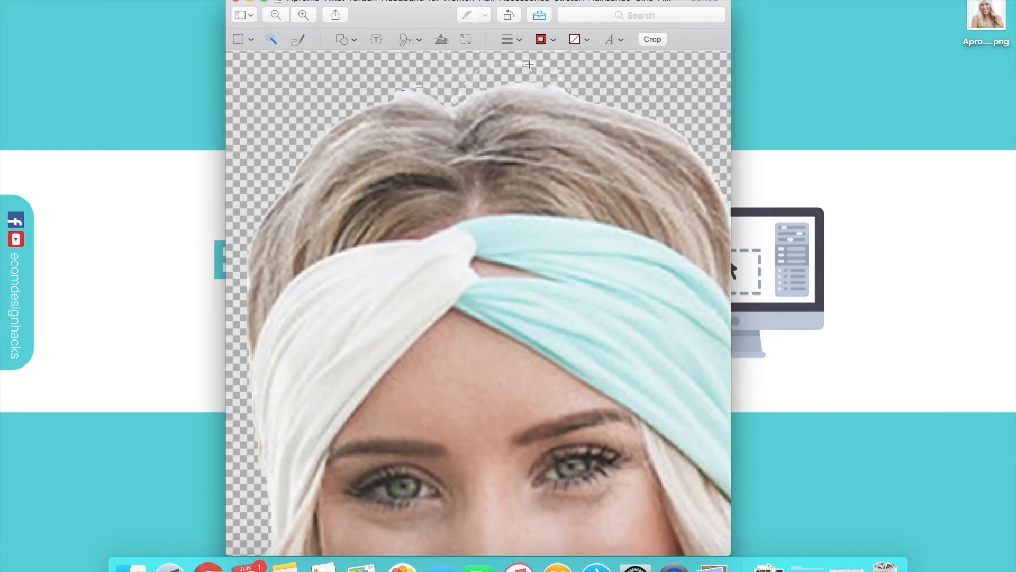
scroll(529, 64, down, 5)
scroll(360, 101, left, 2)
scroll(360, 101, down, 3)
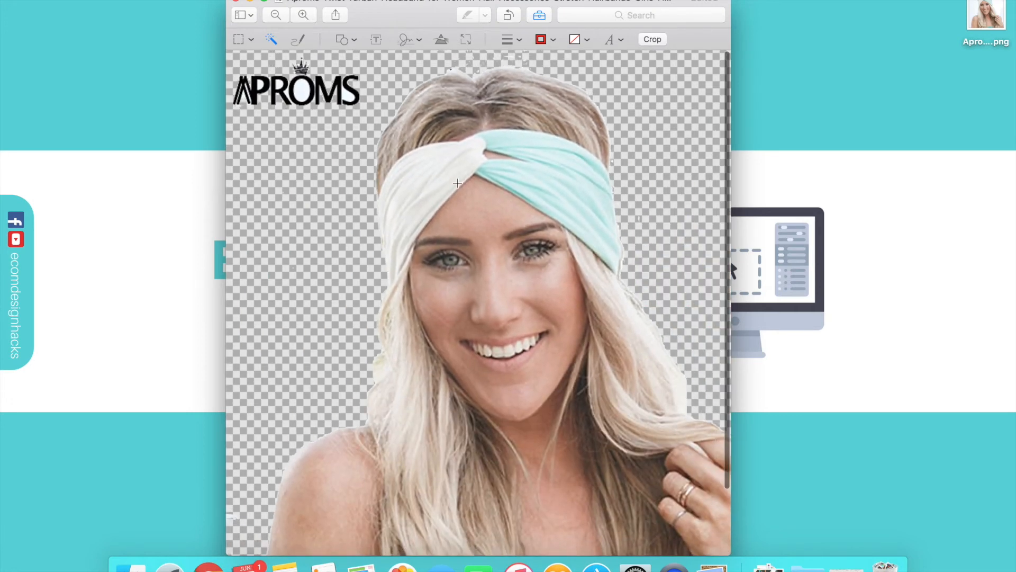
scroll(458, 184, down, 5)
click(202, 447)
scroll(241, 448, down, 2)
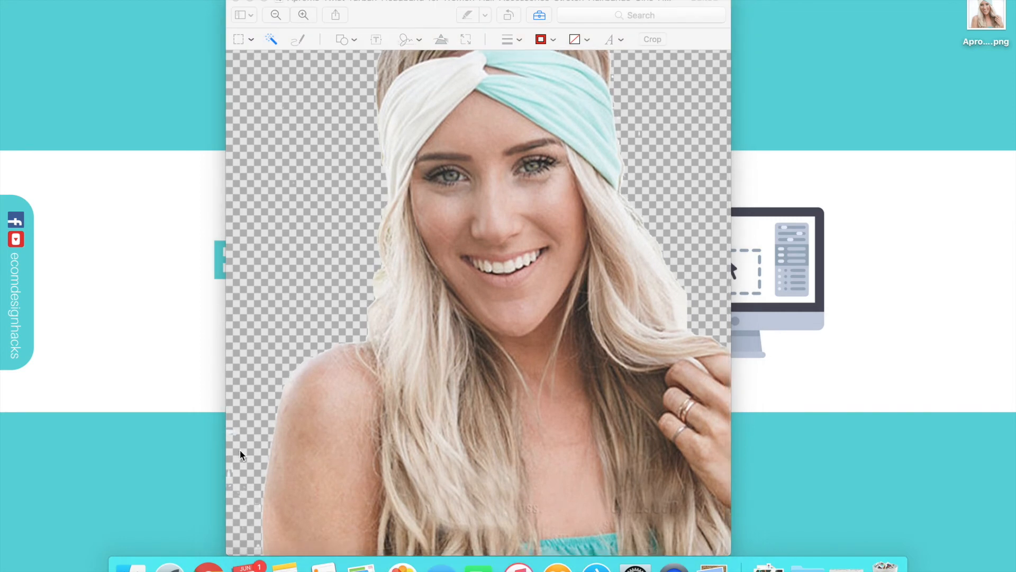
scroll(258, 328, up, 2)
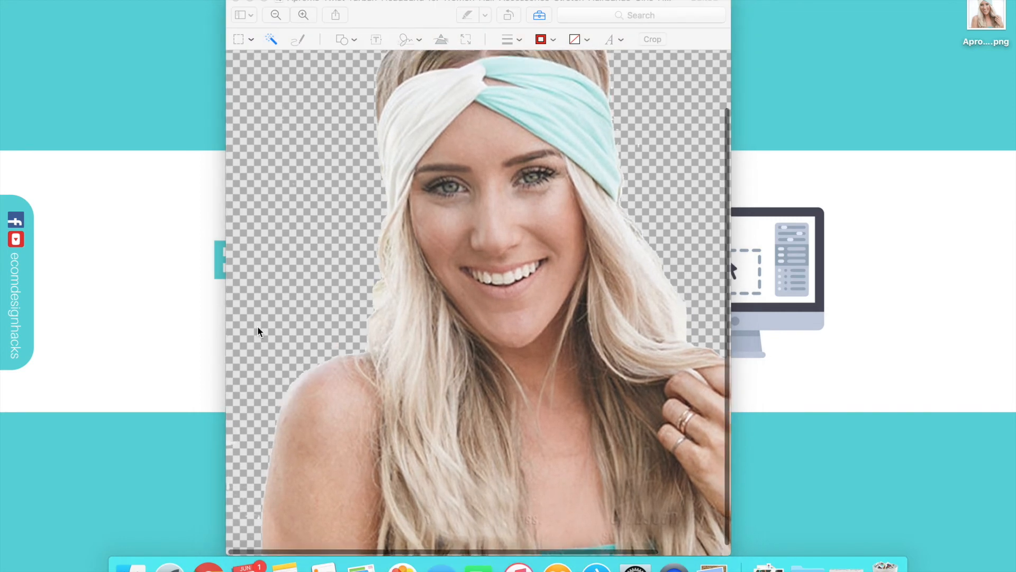
scroll(258, 328, up, 5)
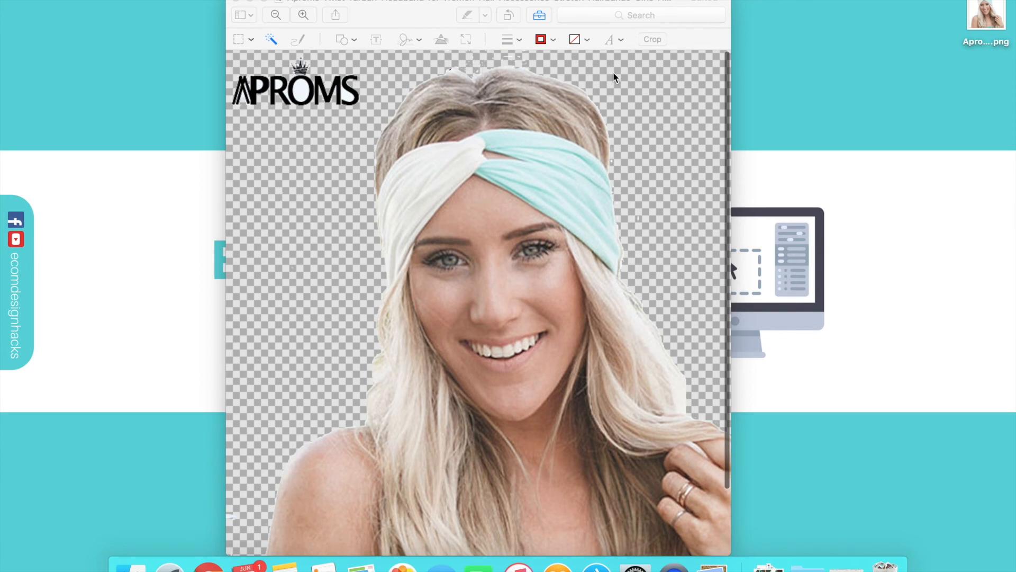
scroll(613, 90, right, 2)
scroll(597, 178, right, 2)
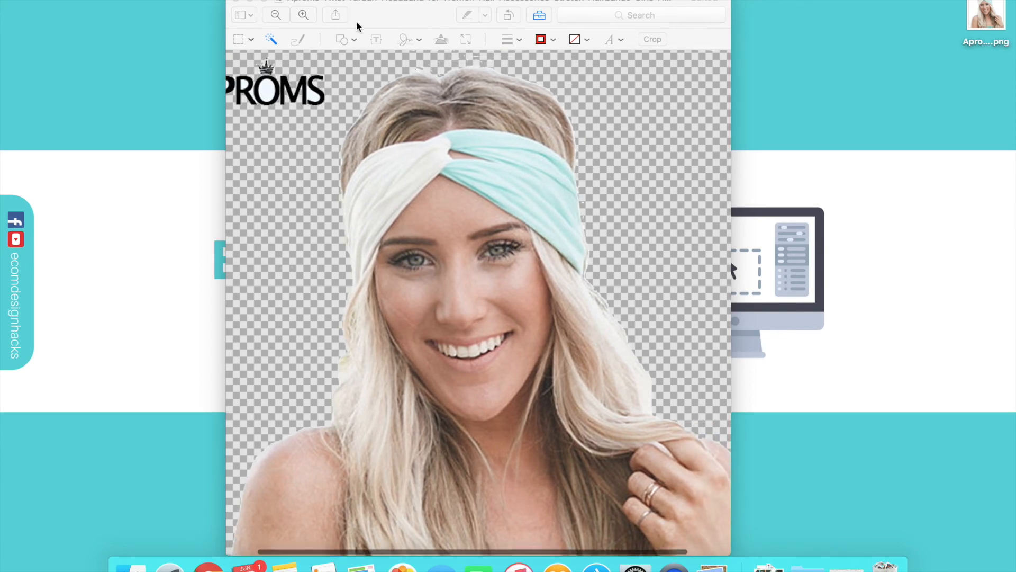
- Delete a thin full-width strip along the image's top edge using a Rectangular Selection
click(237, 47)
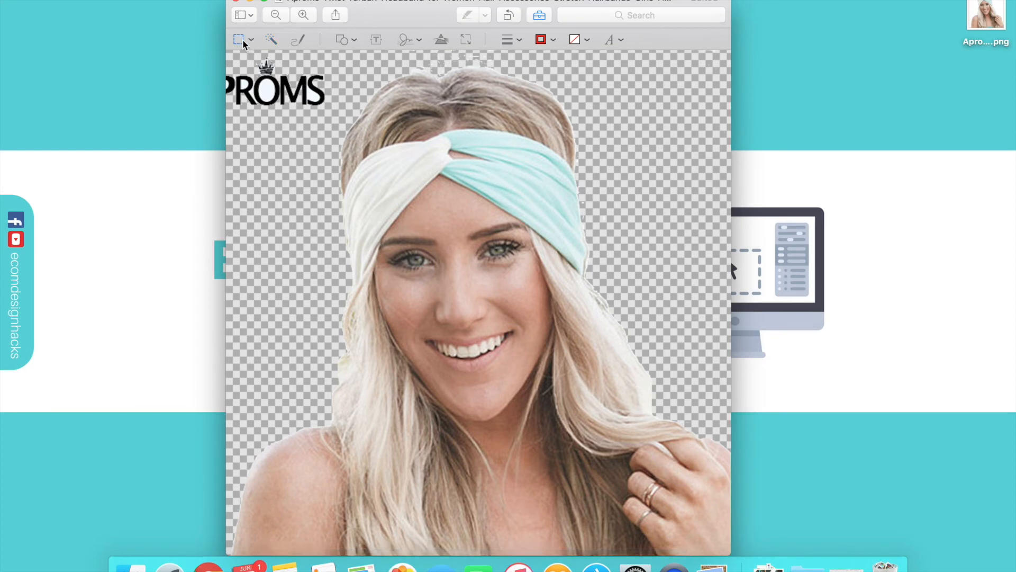
click(244, 40)
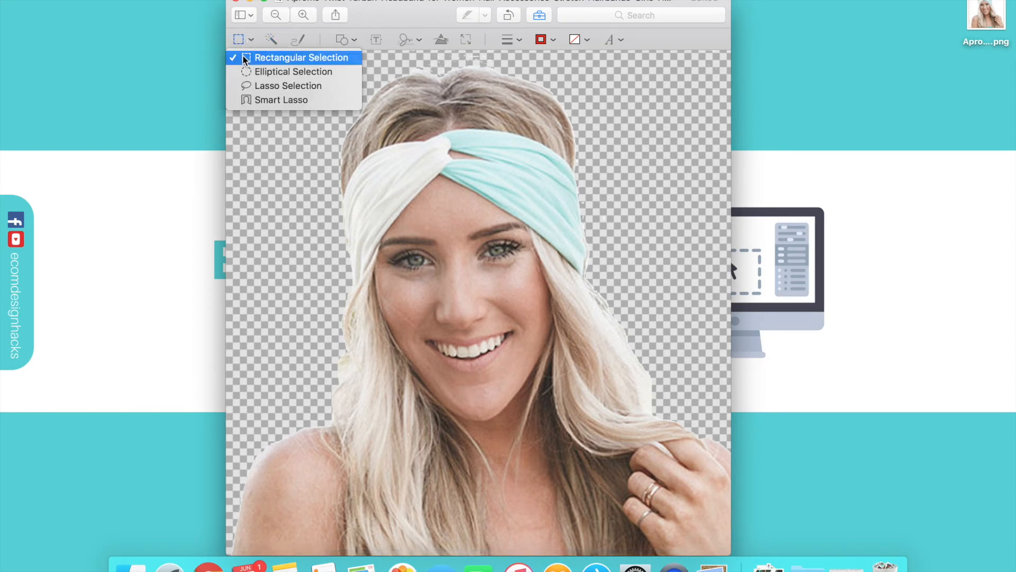
click(245, 58)
scroll(530, 80, down, 3)
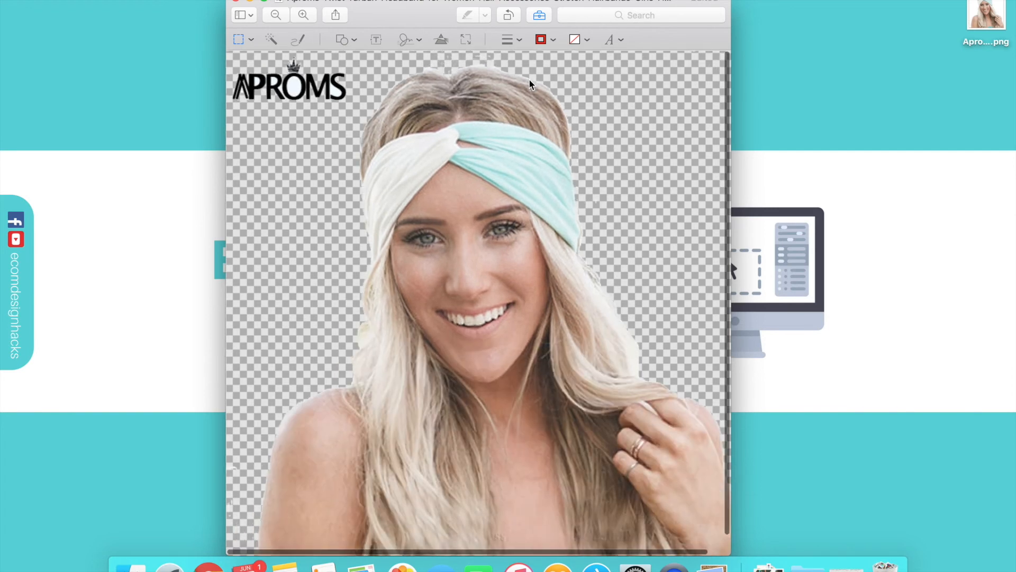
scroll(529, 78, down, 2)
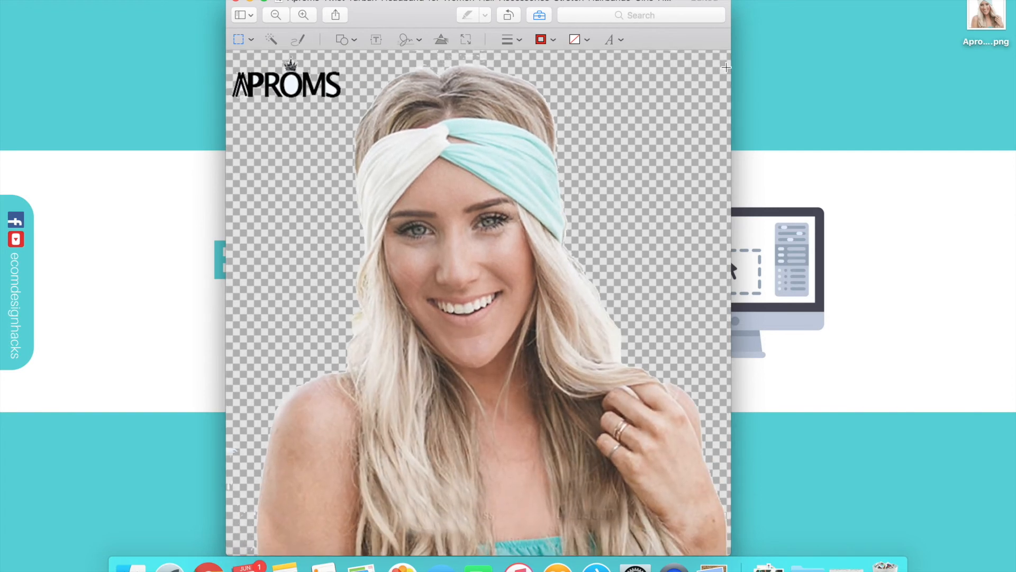
drag(538, 67, 186, 7)
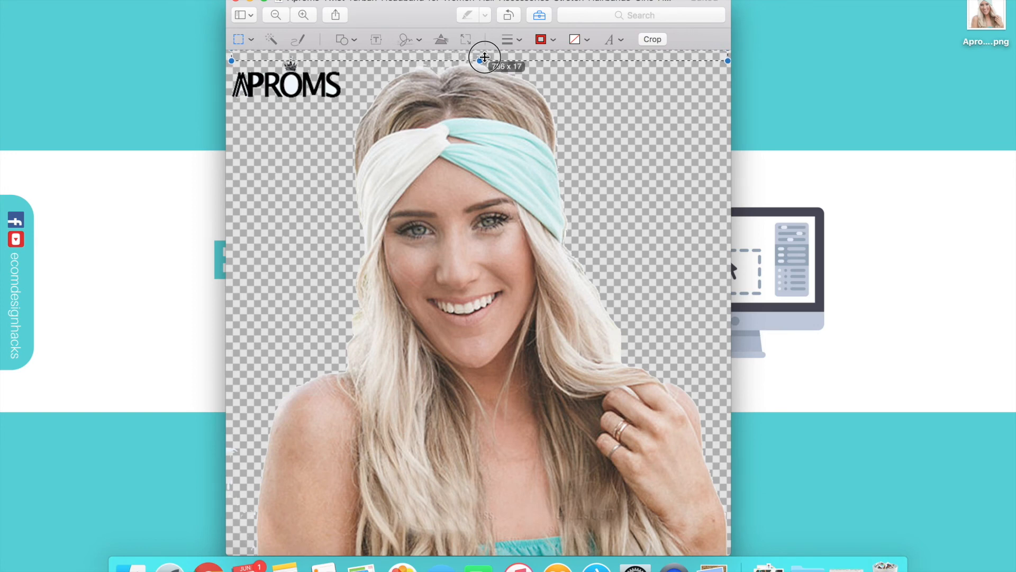
key(super+minus)
key(super+equal)
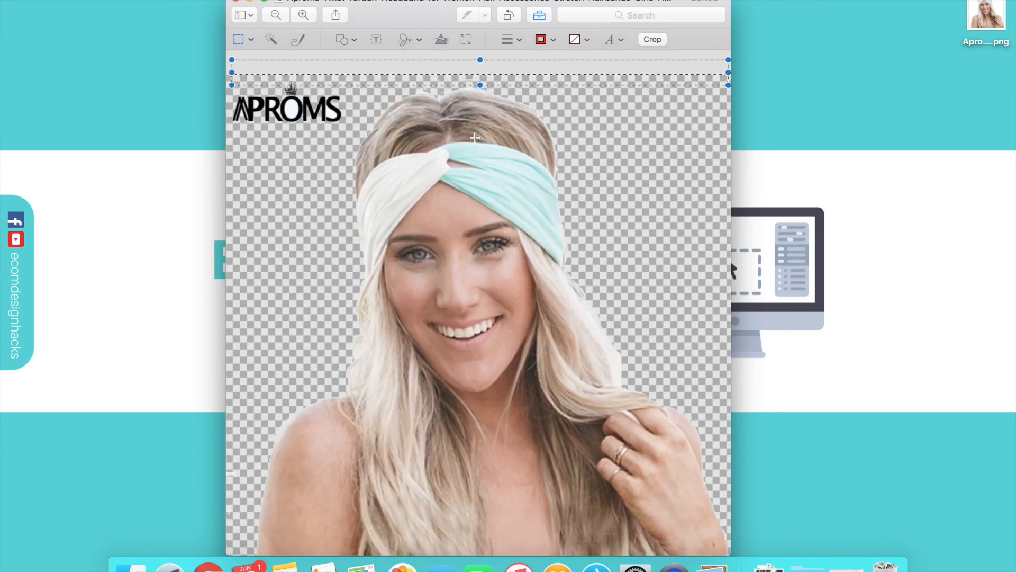
drag(480, 61, 479, 63)
key(super+minus)
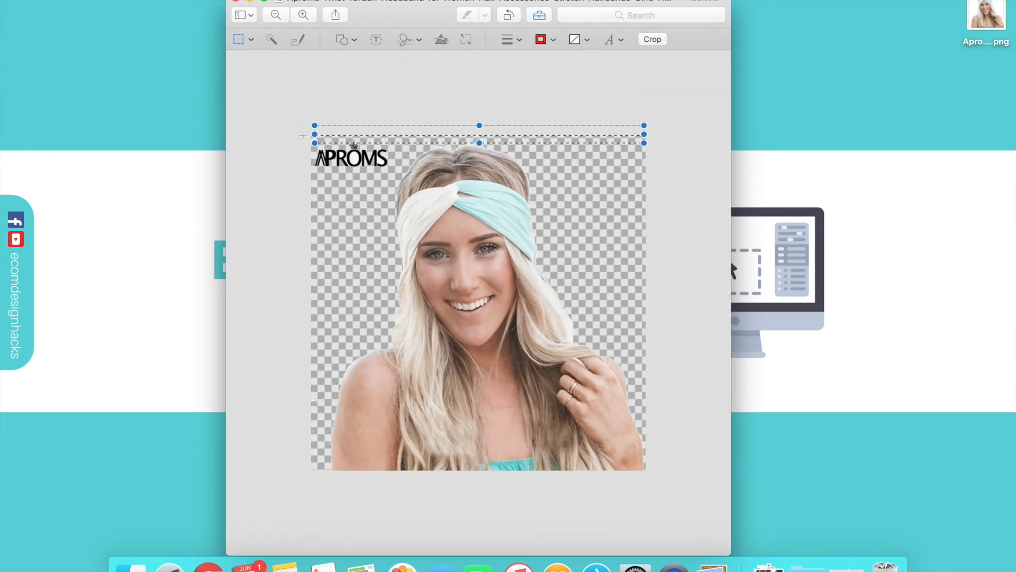
drag(316, 136, 307, 135)
drag(644, 134, 654, 132)
key(Delete)
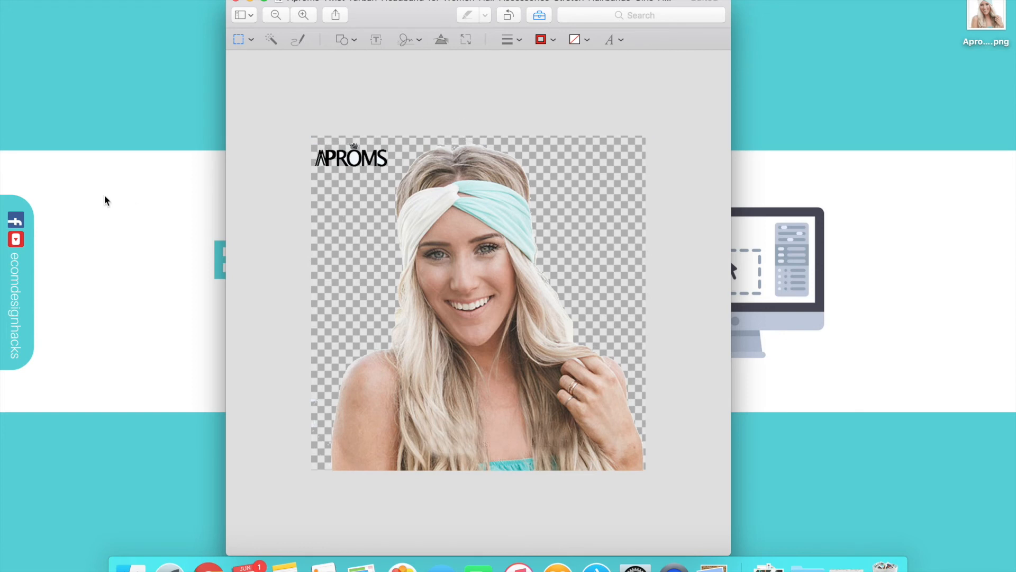
- Delete rectangular areas along the image's left edge and to the right of the model's head and headband
drag(277, 112, 330, 494)
key(Delete)
drag(670, 115, 588, 326)
key(Delete)
drag(613, 104, 551, 265)
key(Delete)
drag(591, 118, 531, 209)
key(Delete)
- Delete smaller rectangular areas close to the right side of the headband and hair to clear stray specks
scroll(580, 220, up, 5)
drag(643, 198, 581, 281)
key(Delete)
scroll(581, 284, left, 1)
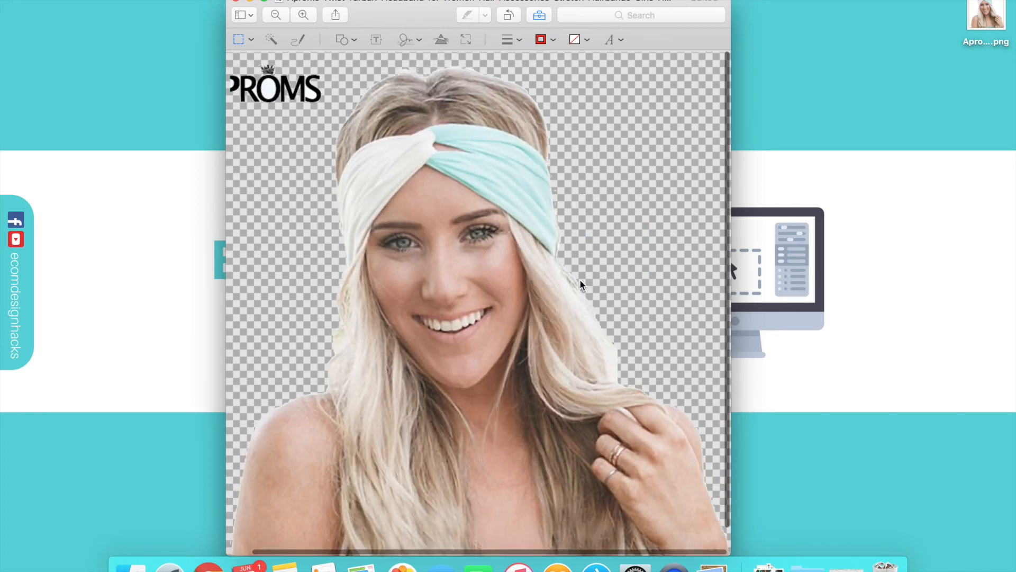
drag(591, 163, 567, 216)
key(Delete)
drag(571, 142, 555, 199)
key(Delete)
key(Delete)
scroll(557, 200, left, 1)
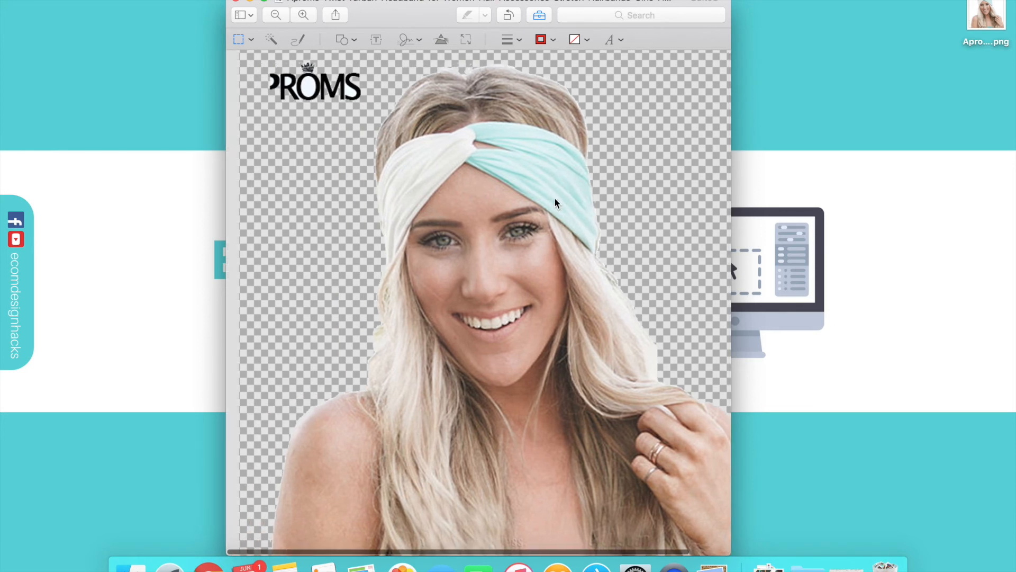
- Delete the APROMS logo and the leftover background beside the right arm using rectangular selections
drag(351, 116, 138, 1)
key(Delete)
key(super+minus)
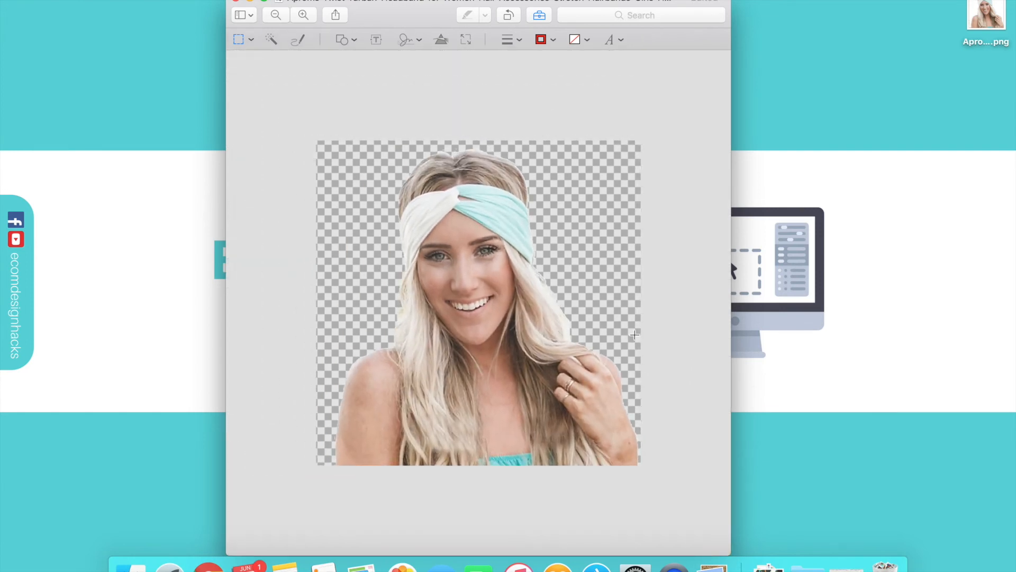
drag(628, 339, 653, 416)
key(Delete)
- Examine the cutout's edges along the hand, arm, headband and hair for remaining background
scroll(620, 342, up, 5)
scroll(619, 343, down, 1)
scroll(704, 452, down, 1)
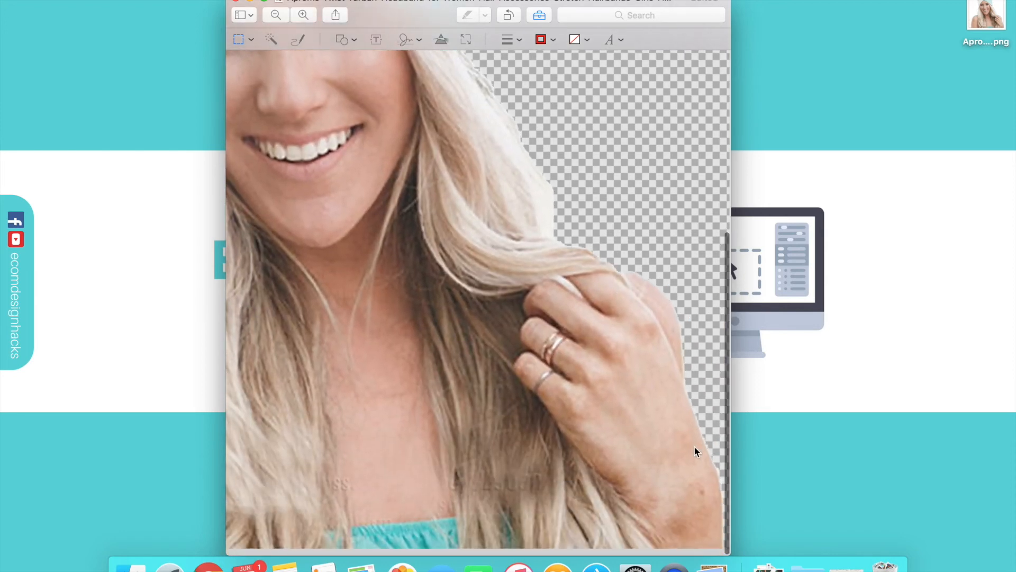
scroll(682, 445, down, 5)
scroll(650, 442, down, 3)
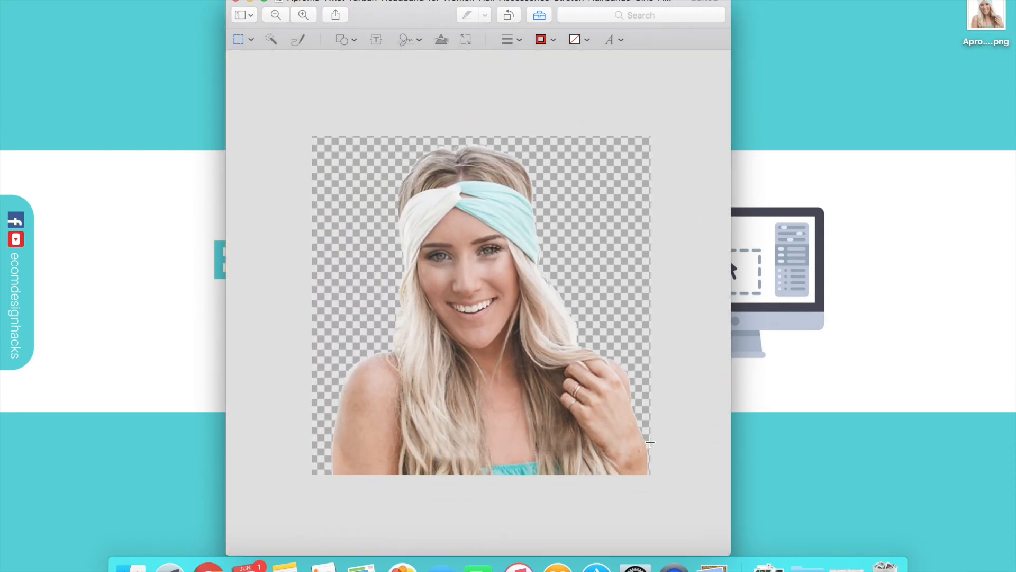
scroll(416, 149, up, 5)
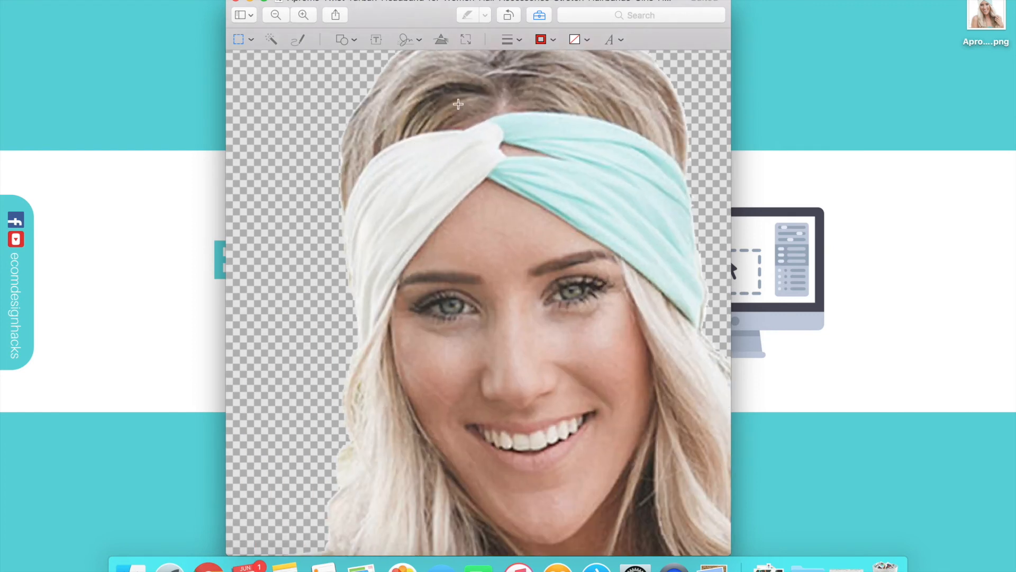
drag(424, 6, 389, 2)
scroll(404, 131, up, 5)
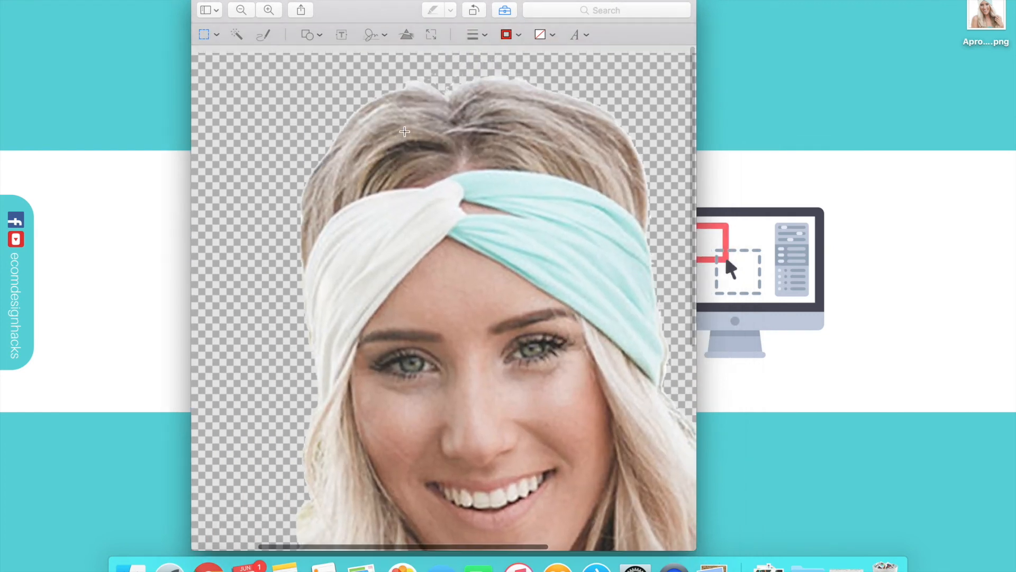
scroll(451, 89, up, 2)
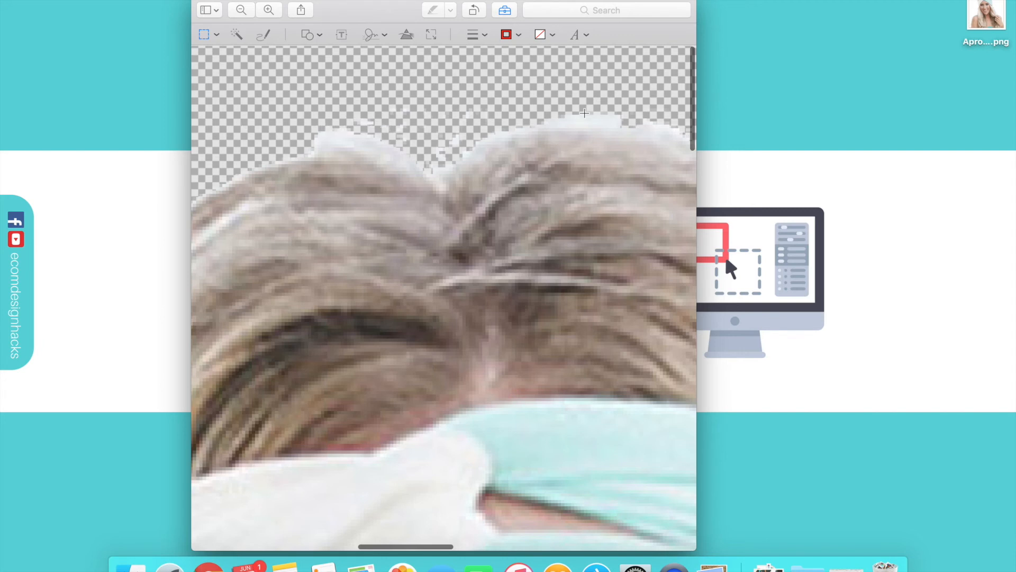
mouse_move(345, 92)
mouse_down()
mouse_move(399, 154)
mouse_move(443, 164)
mouse_up()
click(435, 98)
drag(397, 75, 476, 137)
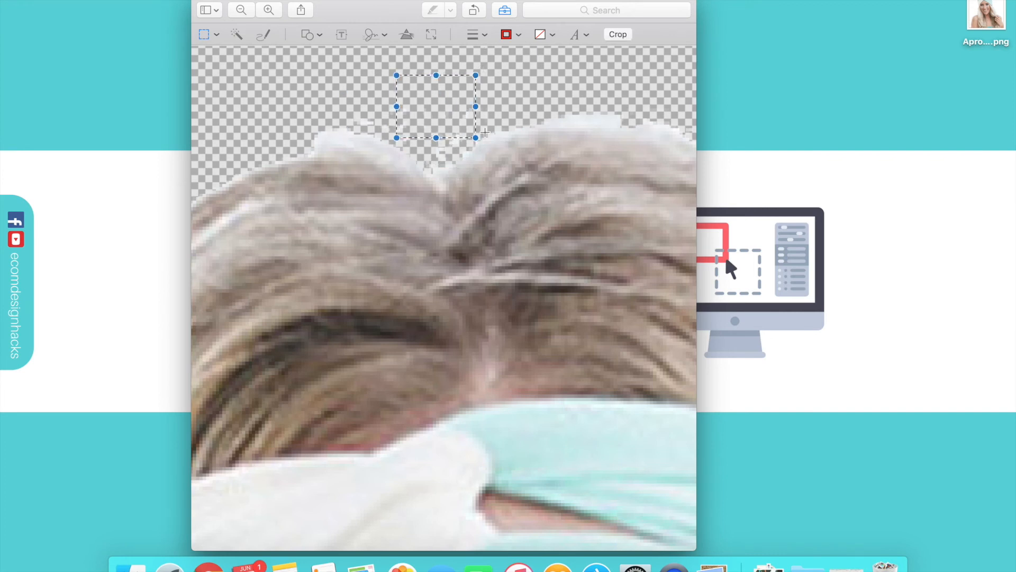
click(403, 93)
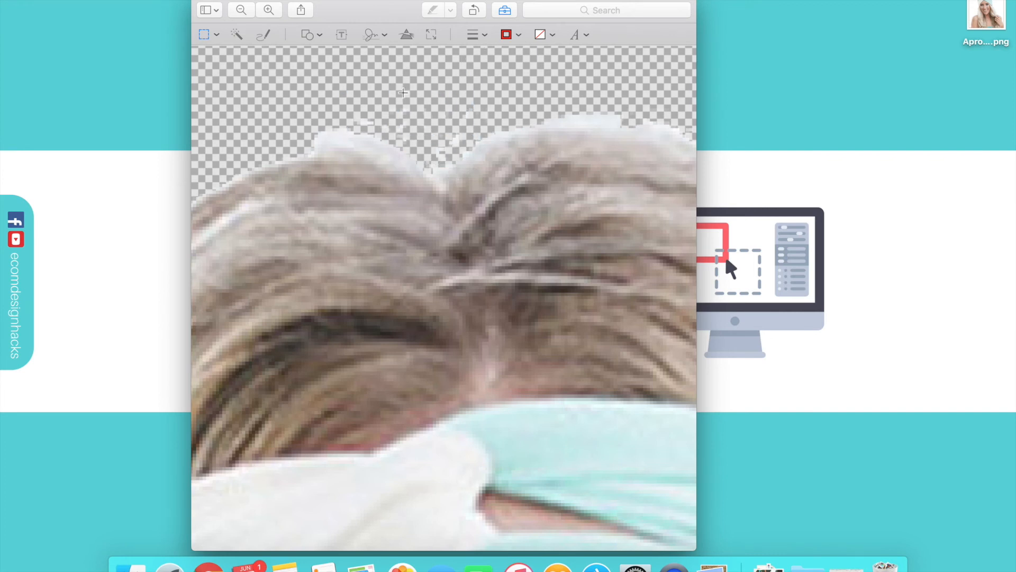
- Delete the stray specks in the dip above the hair parting using Elliptical Selection areas
click(217, 35)
click(233, 66)
drag(377, 78, 456, 150)
mouse_move(425, 120)
mouse_down()
mouse_move(386, 100)
mouse_move(437, 157)
mouse_move(466, 154)
mouse_up()
key(Delete)
drag(407, 131, 459, 171)
key(Delete)
drag(429, 135, 439, 130)
key(Delete)
- Delete an elliptical area over the white fringe on the crown just right of the hair parting
scroll(502, 122, right, 1)
drag(437, 83, 506, 128)
key(Delete)
scroll(487, 222, down, 3)
scroll(487, 222, right, 2)
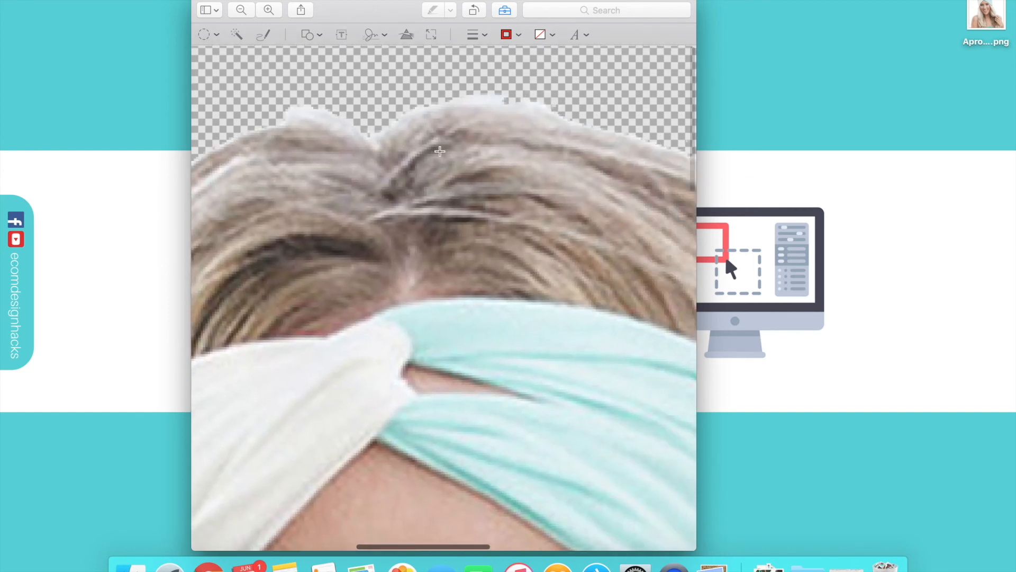
- Remove the remaining white fringe on top of the crown right of the parting using Instant Alpha
drag(306, 75, 377, 127)
click(237, 35)
drag(462, 99, 456, 99)
key(Delete)
- Remove the white fringe in the parting and along the crown to its left using Instant Alpha
drag(279, 108, 269, 108)
drag(342, 132, 344, 133)
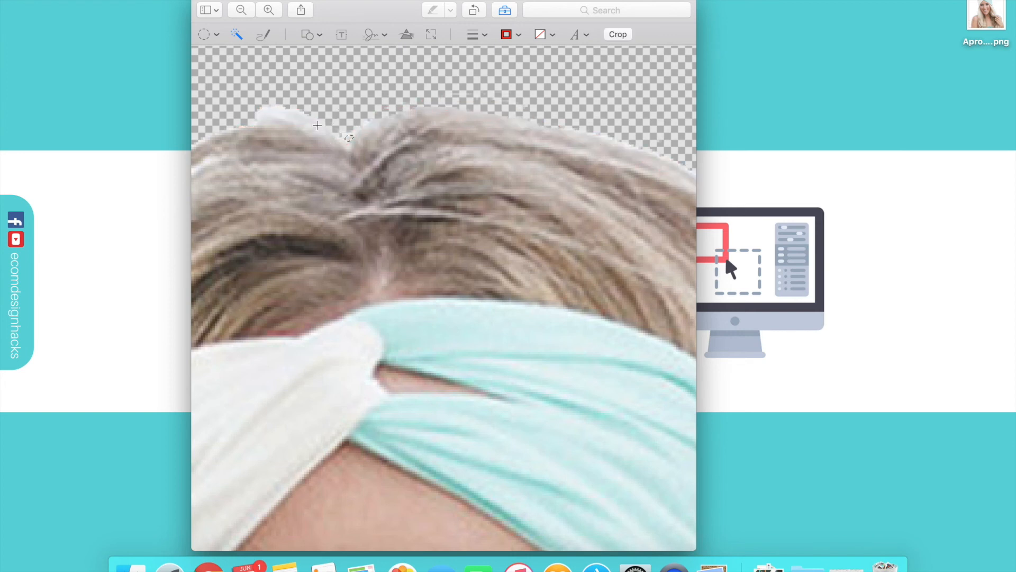
drag(279, 112, 276, 110)
key(Delete)
scroll(366, 112, left, 3)
drag(369, 110, 368, 109)
key(Delete)
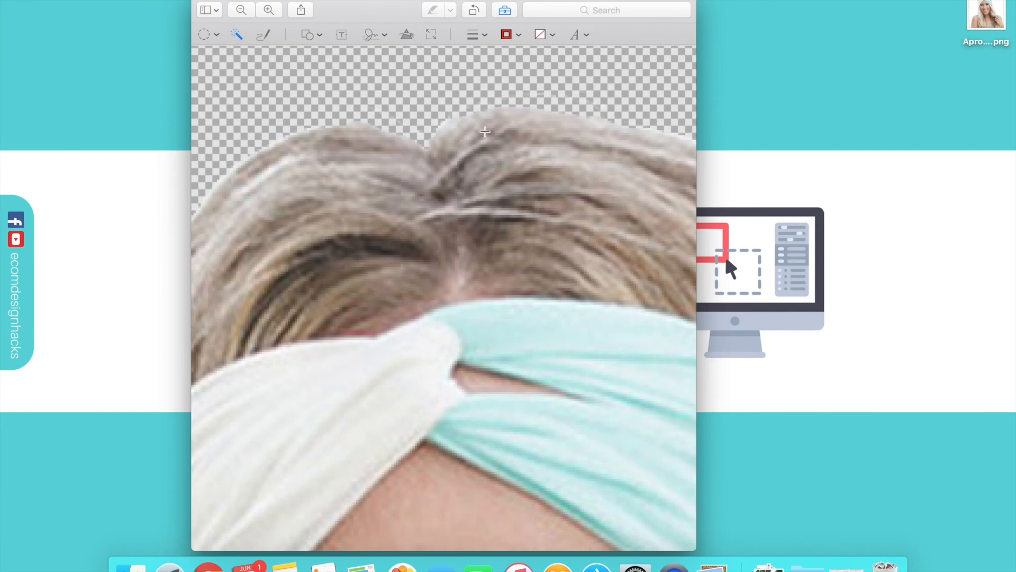
- Remove leftover background along the right side of the headband and the hair above the hand using Instant Alpha
scroll(406, 120, down, 10)
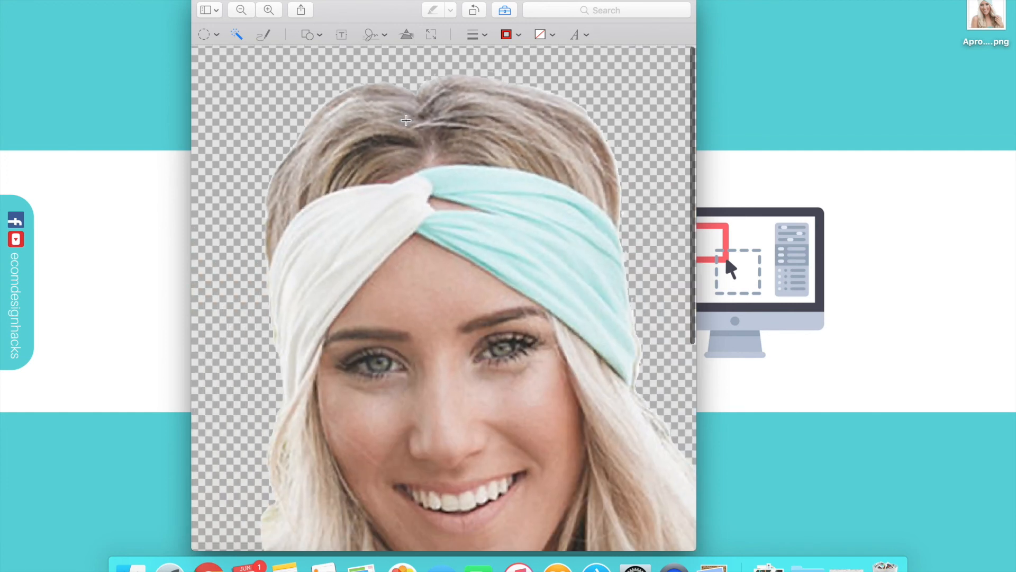
scroll(556, 149, up, 10)
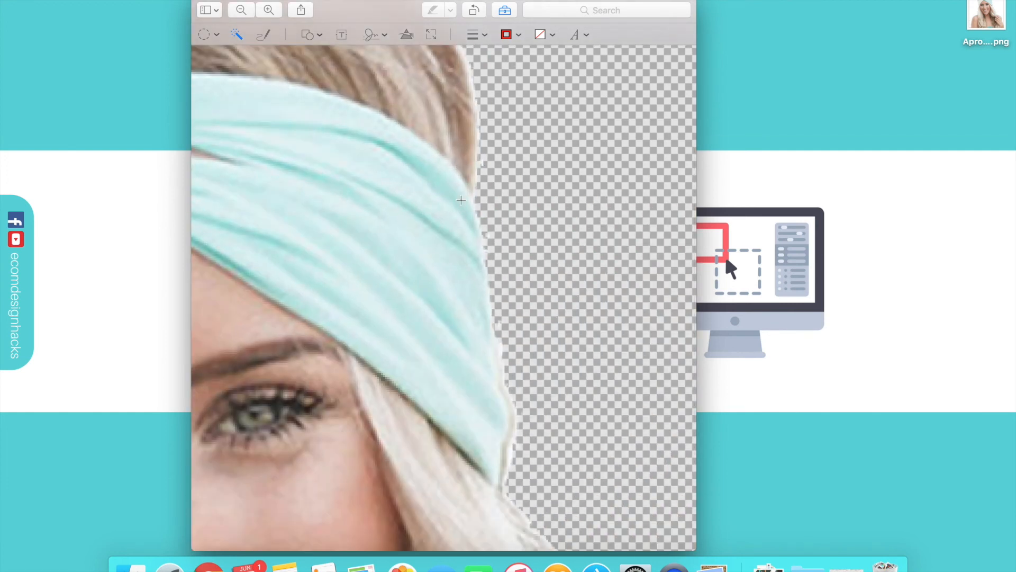
drag(480, 166, 482, 169)
scroll(482, 169, down, 3)
scroll(483, 168, down, 5)
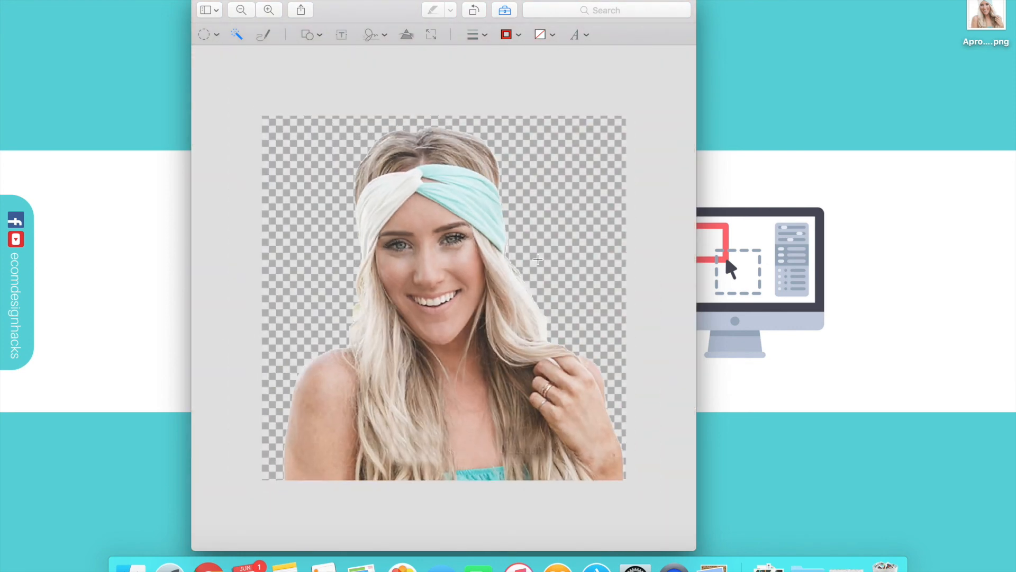
scroll(570, 320, up, 8)
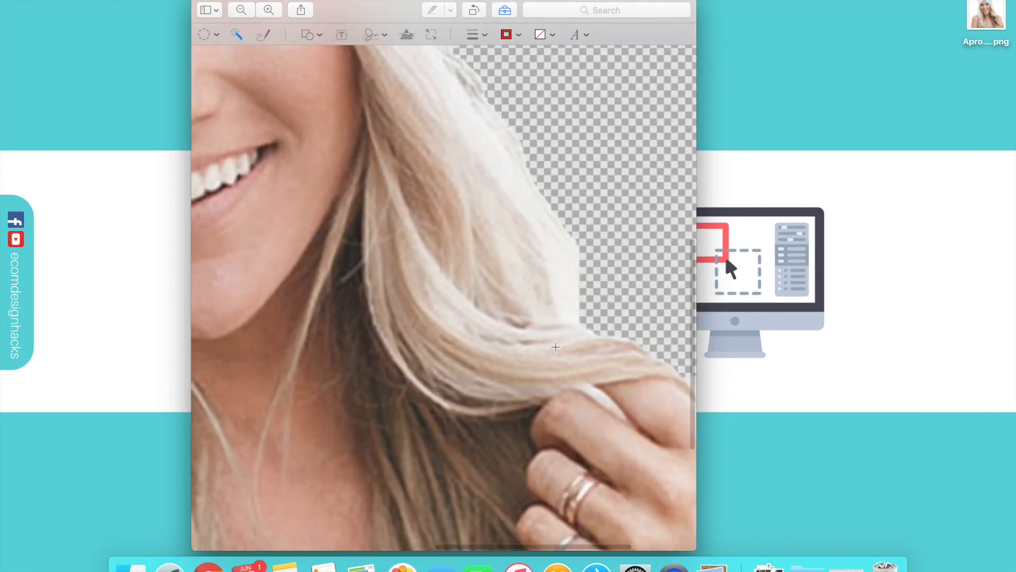
drag(577, 270, 577, 279)
scroll(577, 279, down, 6)
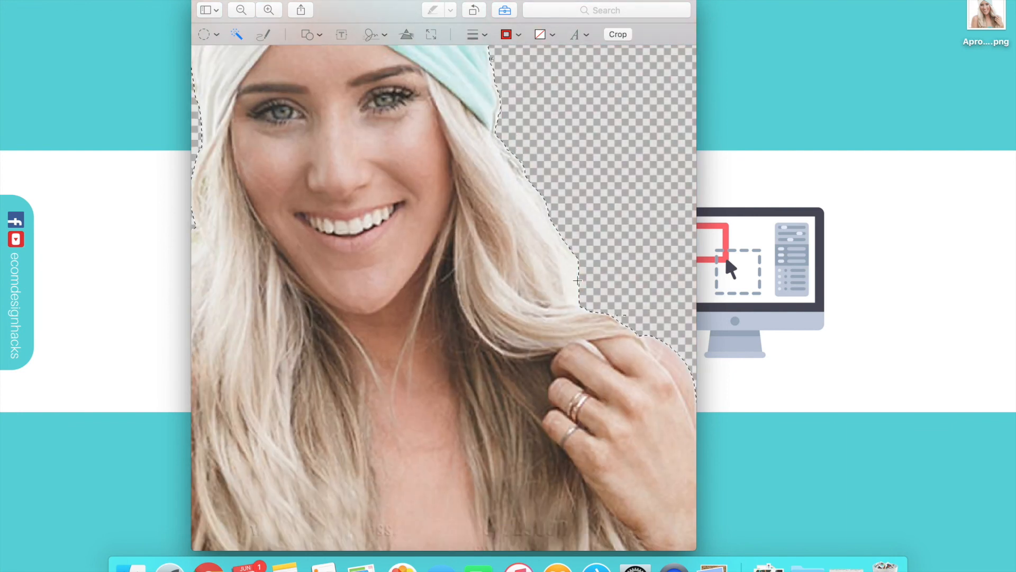
scroll(577, 281, down, 5)
key(Delete)
drag(336, 2, 324, 0)
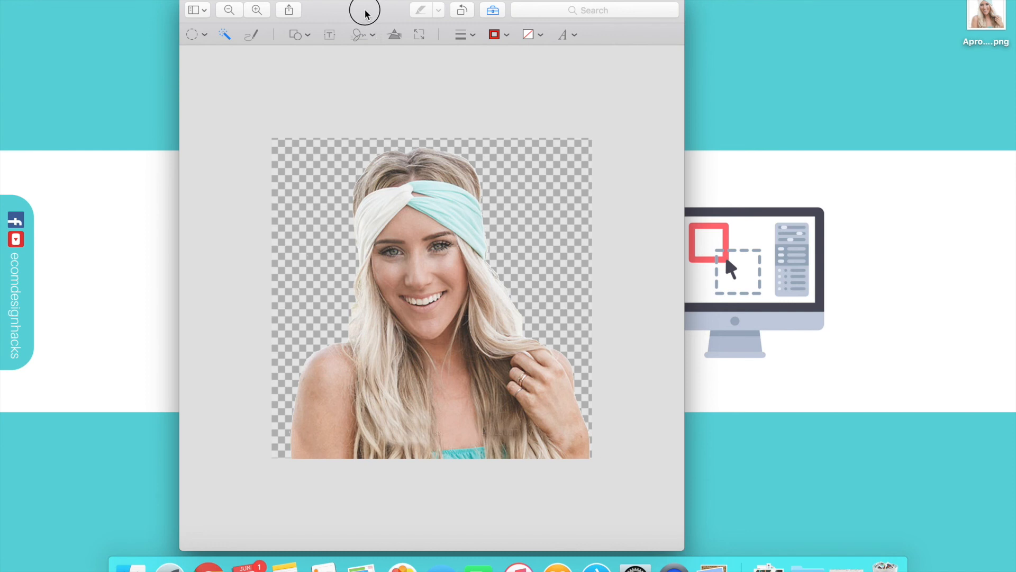
drag(365, 13, 374, 13)
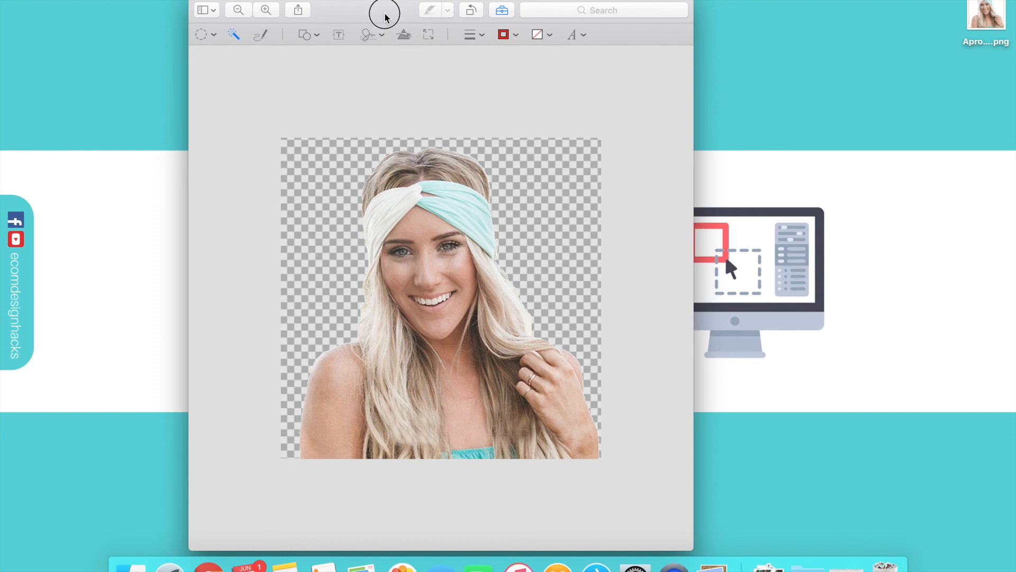
drag(390, 11, 381, 11)
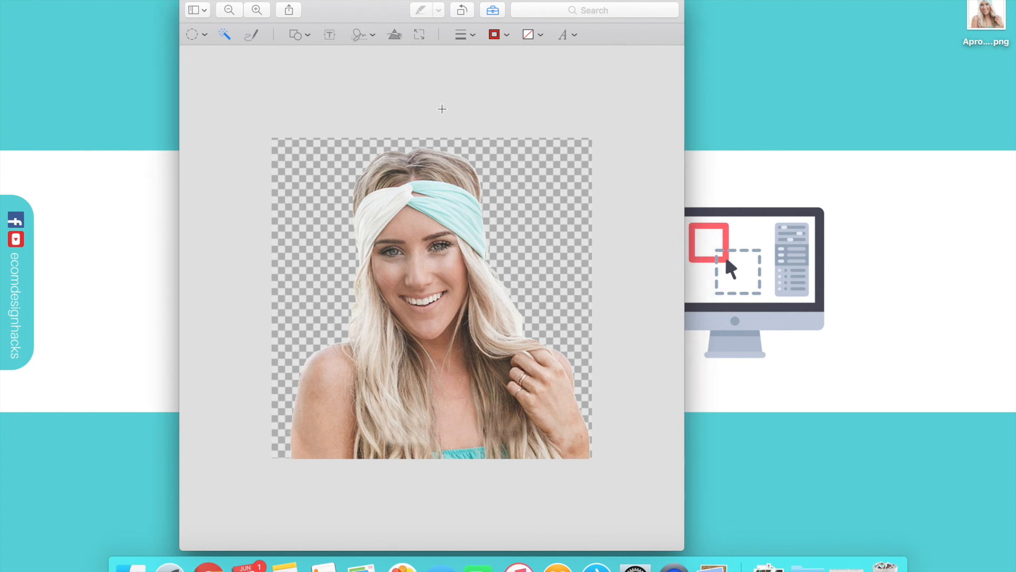
- Export the cutout to the Documents folder in JPEG format with the quality set to Best
click(94, 1)
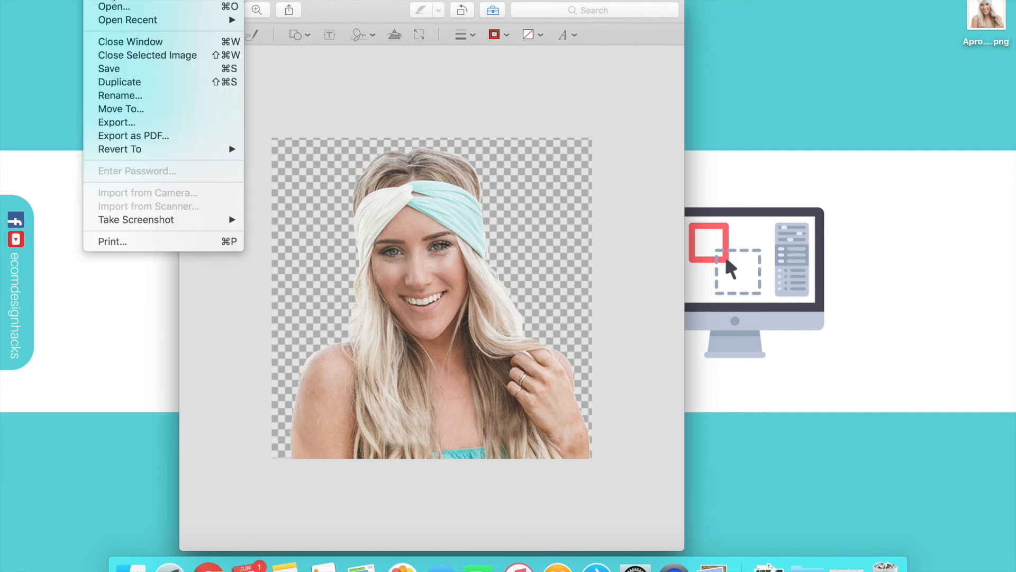
click(141, 124)
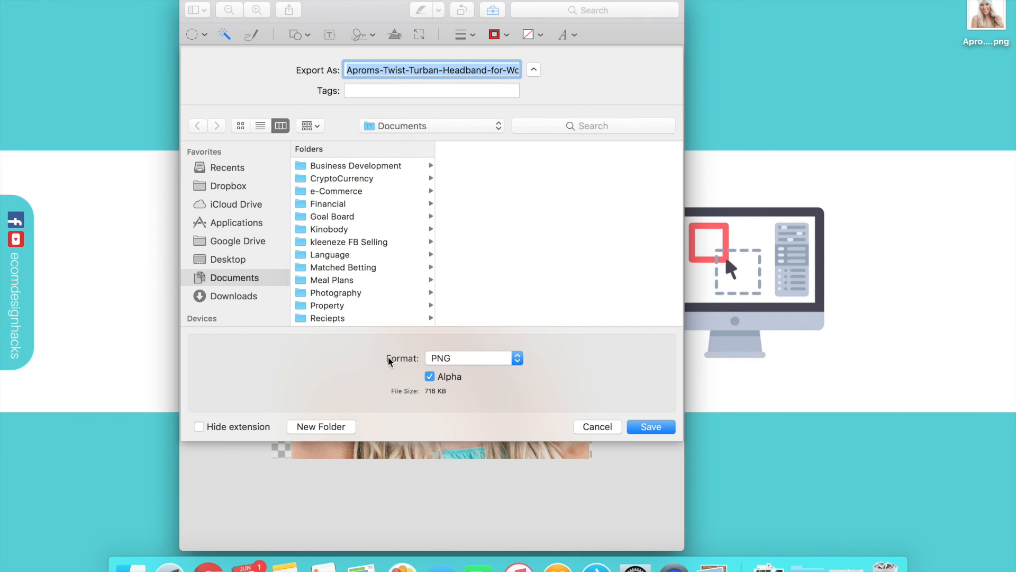
click(501, 358)
click(472, 310)
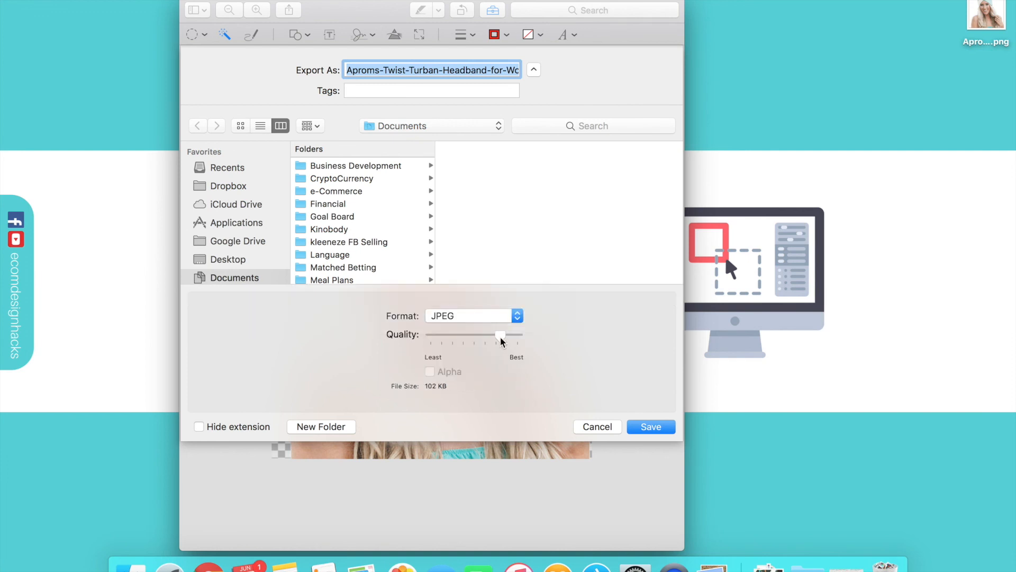
drag(497, 339, 632, 342)
click(647, 427)
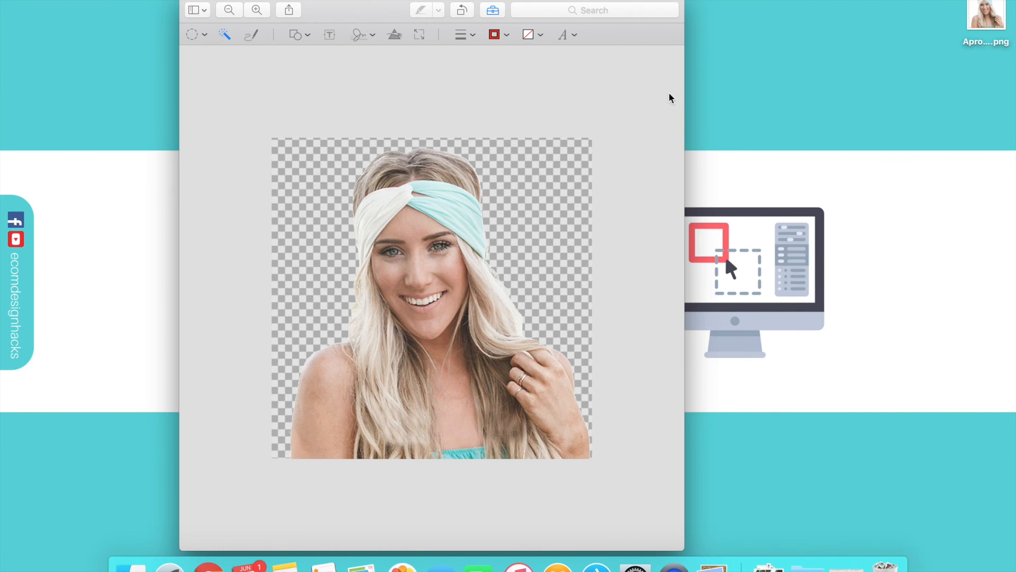
- Close the image window, reopen the headband PNG from the desktop and move its window further right
click(190, 0)
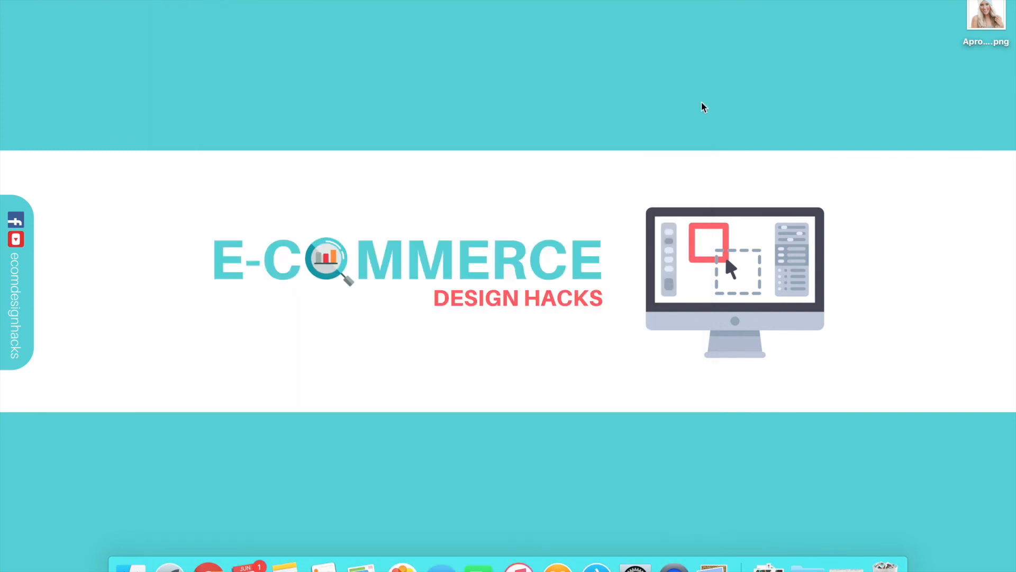
double_click(983, 18)
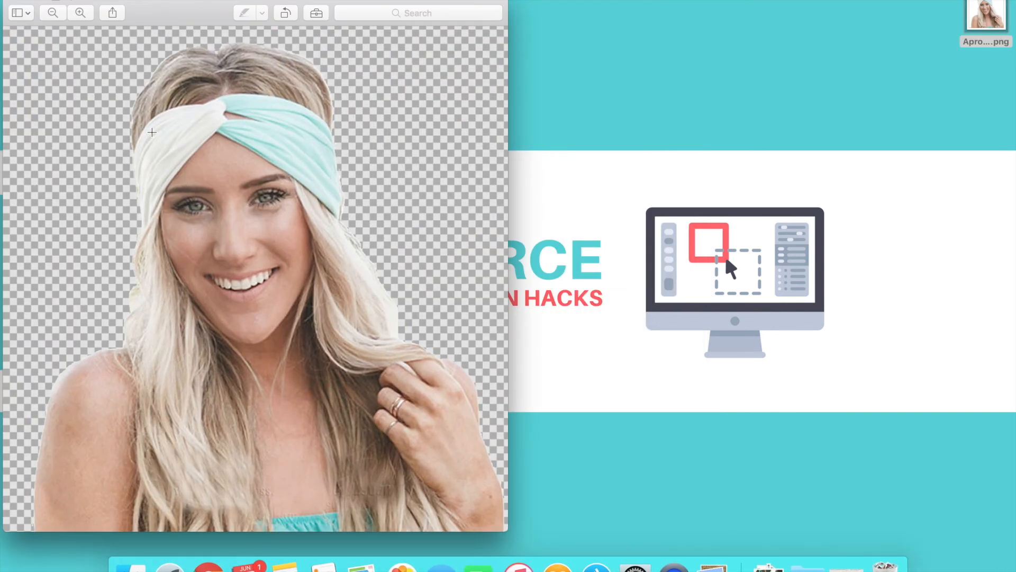
drag(221, 13, 308, 14)
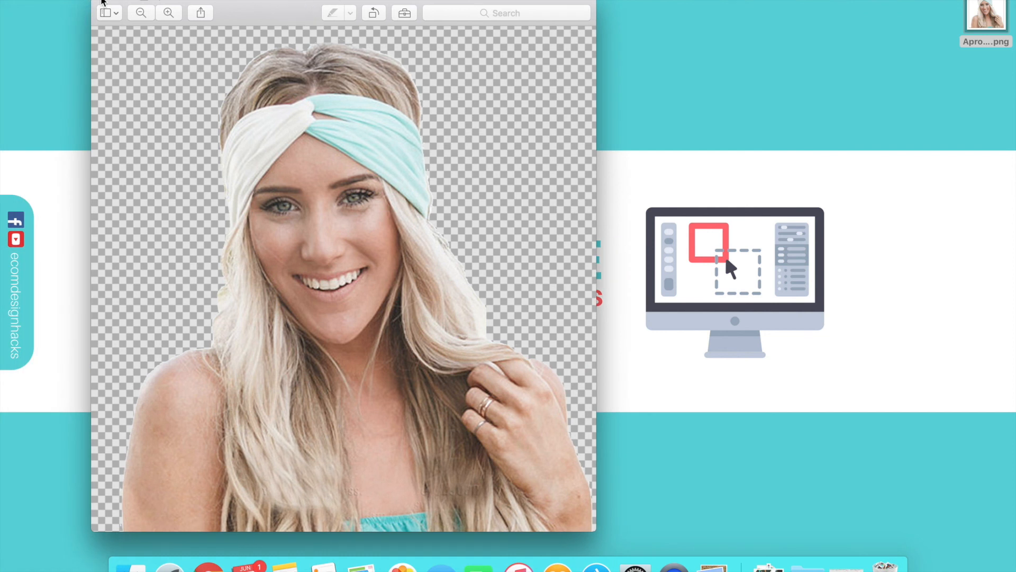